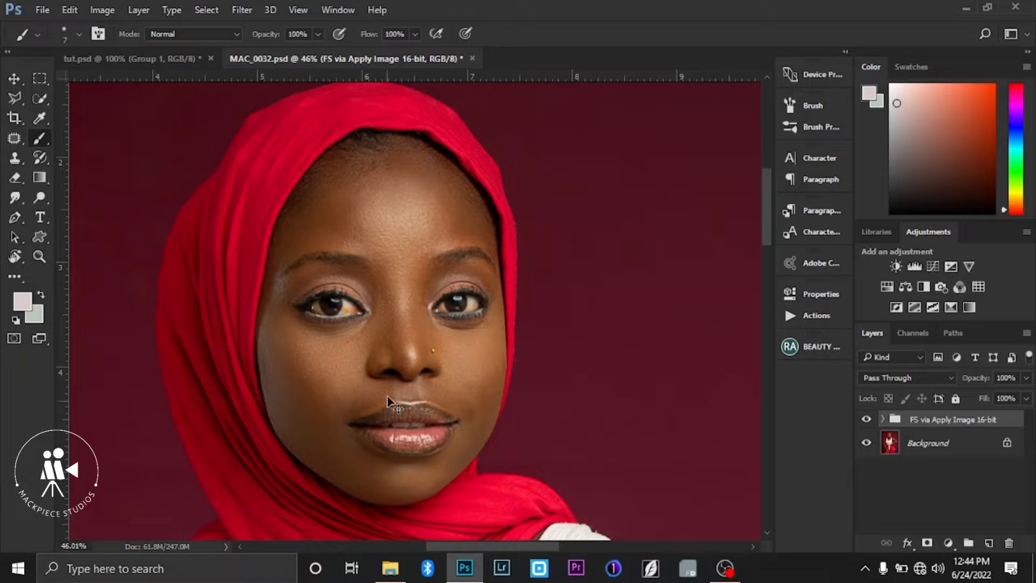
# Stamp all visible layers into a new top layer and add a Hue/Saturation adjustment layer above it
pyautogui.moveTo(356, 331); pyautogui.dragTo(376, 337)
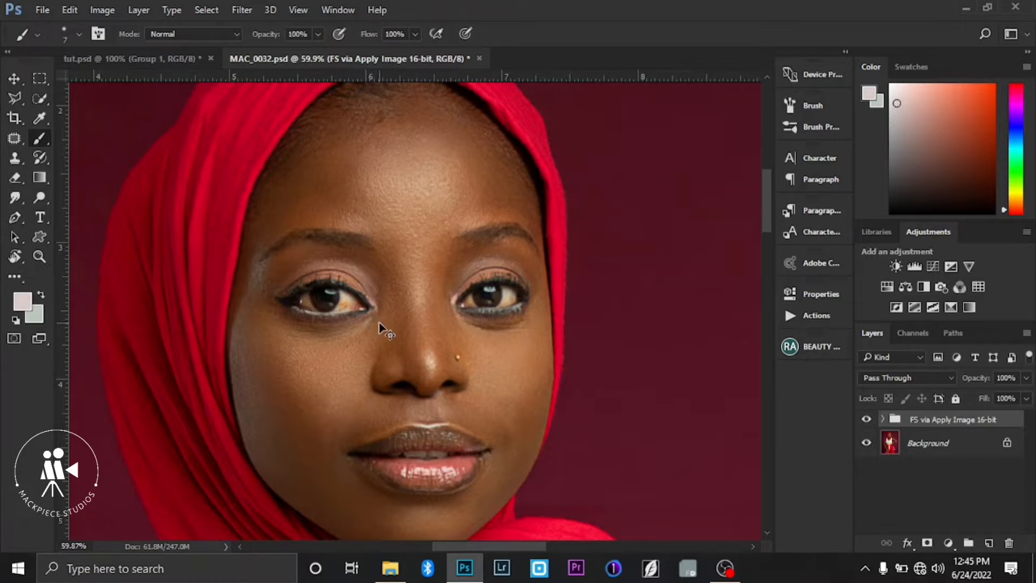
pyautogui.hotkey('ctrl', '+')
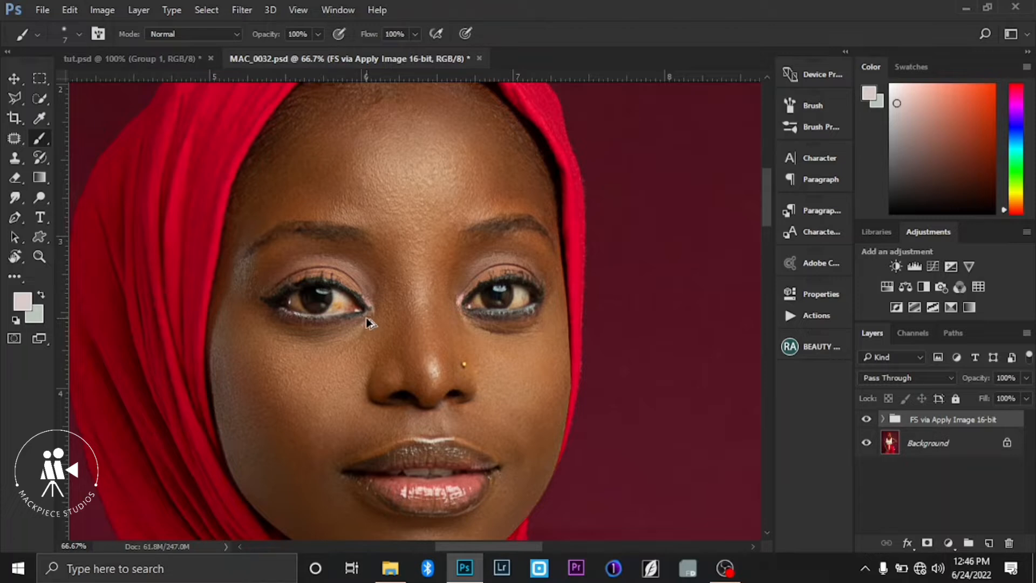
pyautogui.hotkey('ctrl', 'shift', 'alt', 'e')
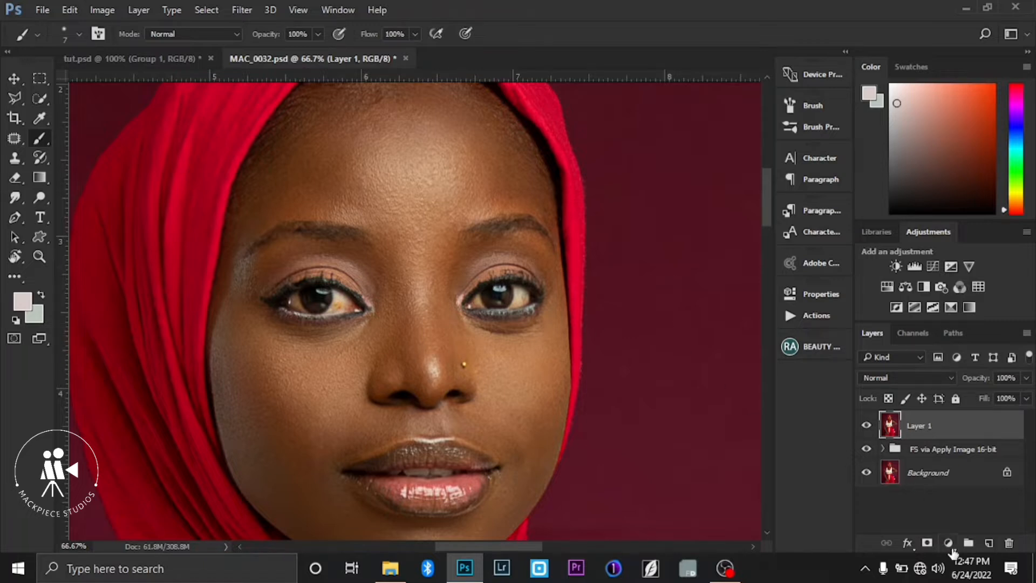
pyautogui.click(949, 542)
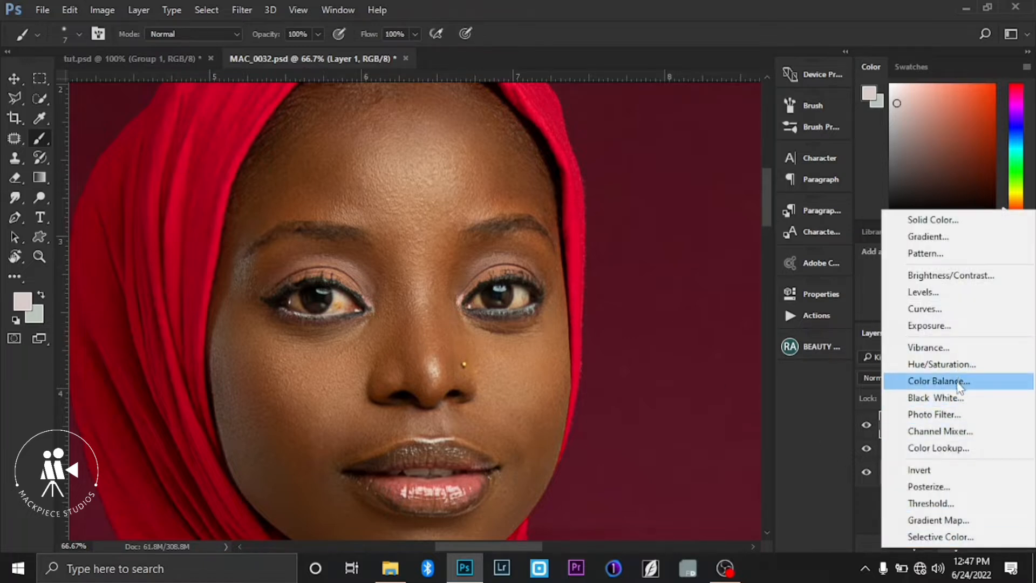
pyautogui.click(941, 364)
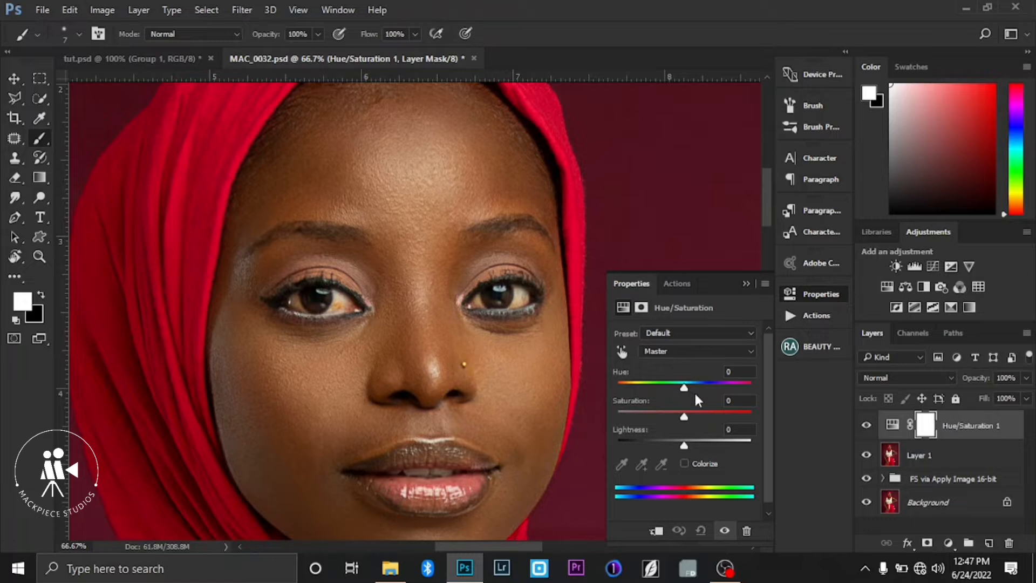
# In the Hue/Saturation adjustment, strongly reduce the saturation of the Yellows and set their lightness to +26
pyautogui.click(677, 352)
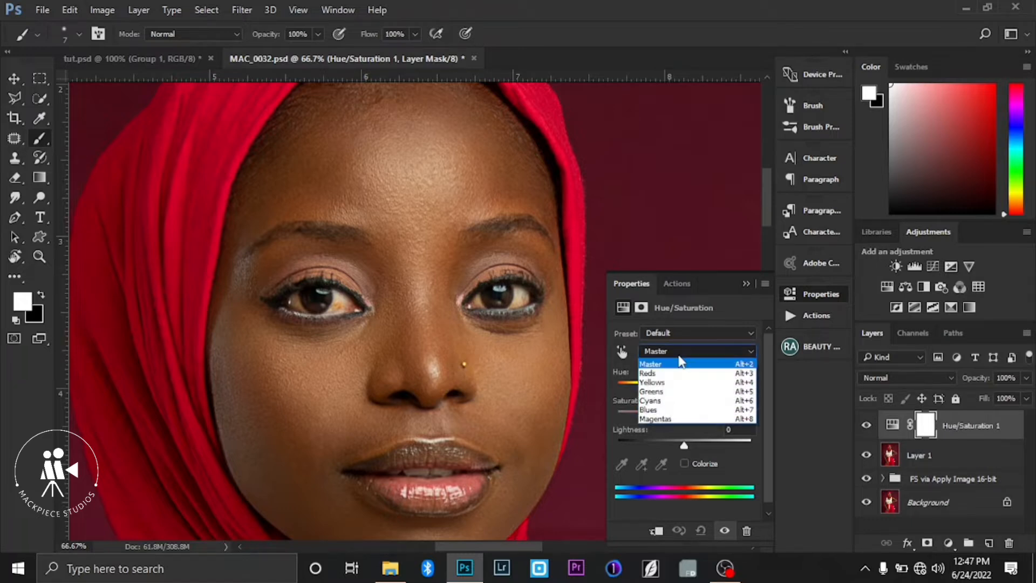
pyautogui.click(653, 382)
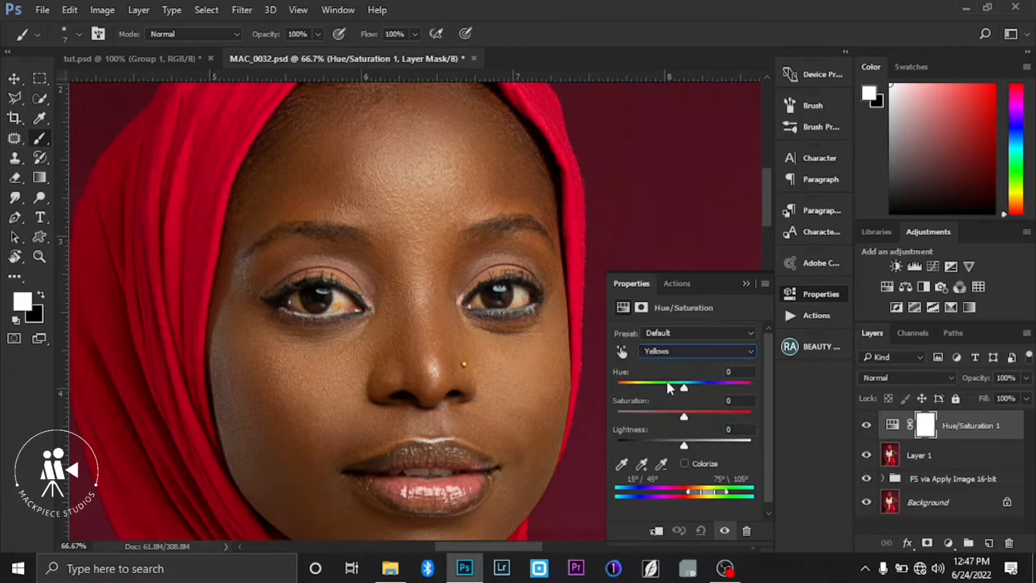
pyautogui.moveTo(340, 329)
pyautogui.mouseDown()
pyautogui.moveTo(383, 350)
pyautogui.moveTo(345, 345)
pyautogui.mouseUp()
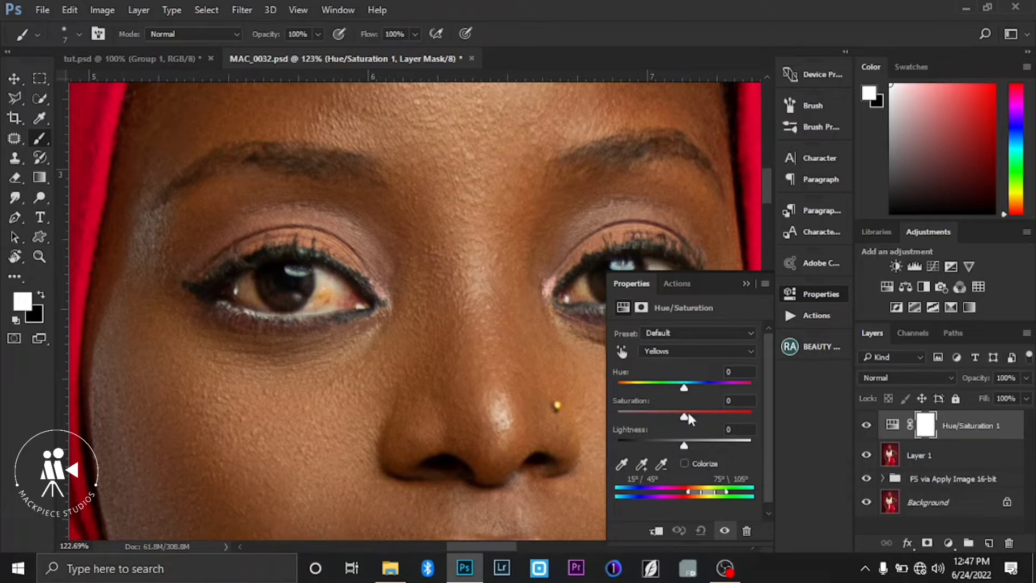
pyautogui.moveTo(681, 418); pyautogui.dragTo(649, 421)
pyautogui.moveTo(649, 421); pyautogui.dragTo(639, 420)
pyautogui.moveTo(637, 417); pyautogui.dragTo(615, 417)
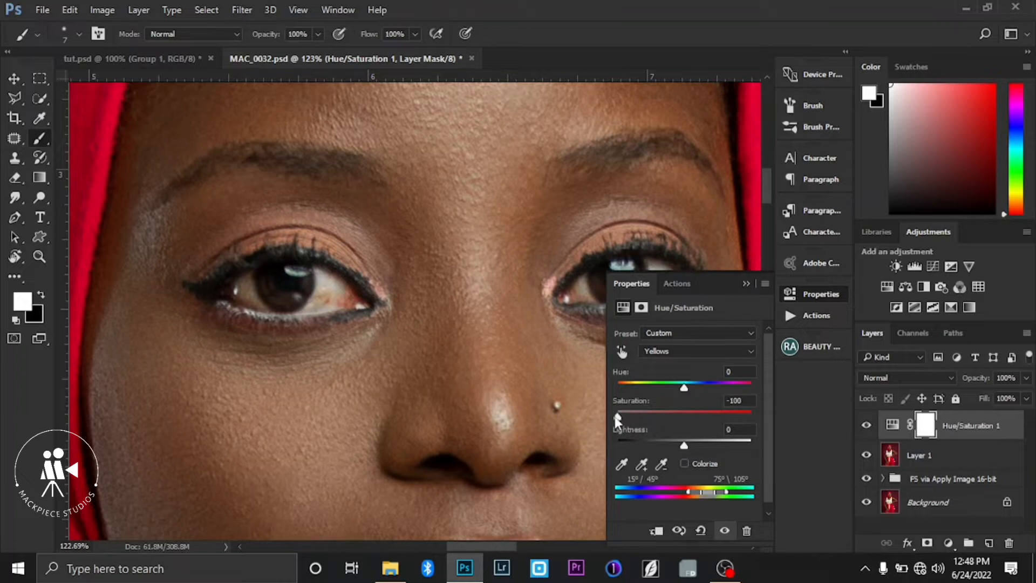
pyautogui.moveTo(620, 417); pyautogui.dragTo(637, 420)
pyautogui.moveTo(687, 445); pyautogui.dragTo(701, 448)
# Set the Reds of the Hue/Saturation adjustment to hue -6, saturation -75 and lightness +25
pyautogui.click(707, 355)
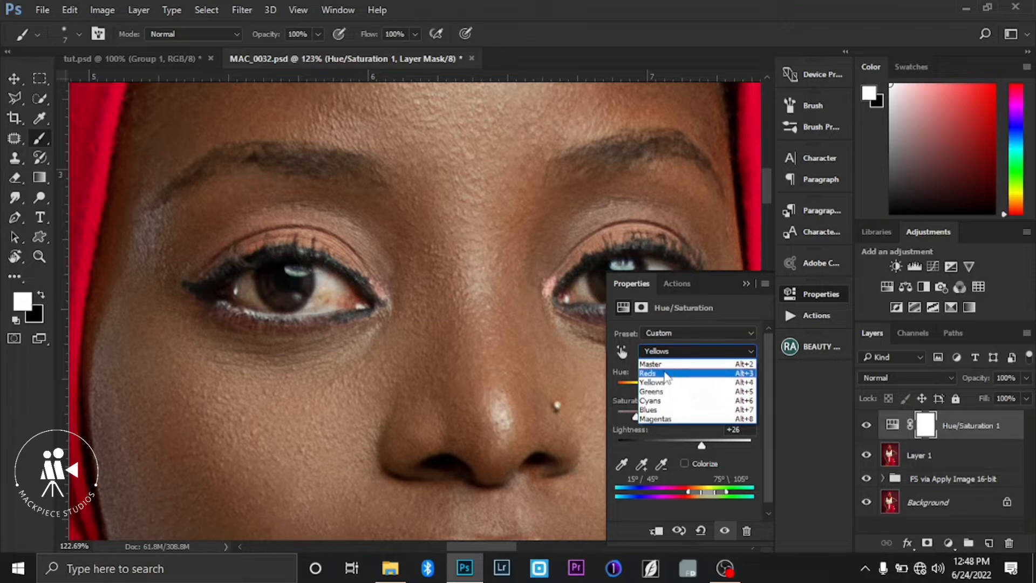
pyautogui.click(667, 373)
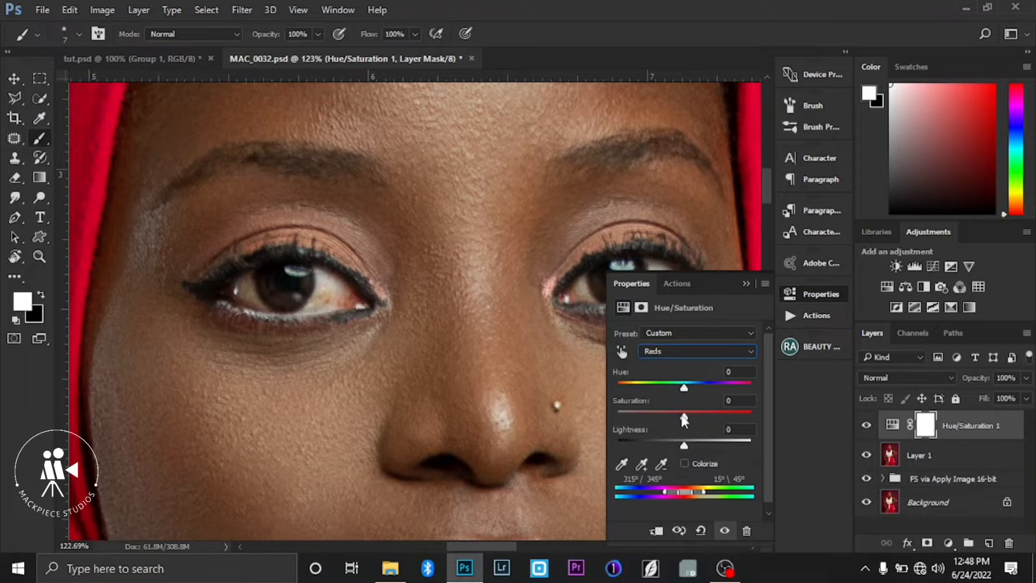
pyautogui.moveTo(685, 419); pyautogui.dragTo(635, 417)
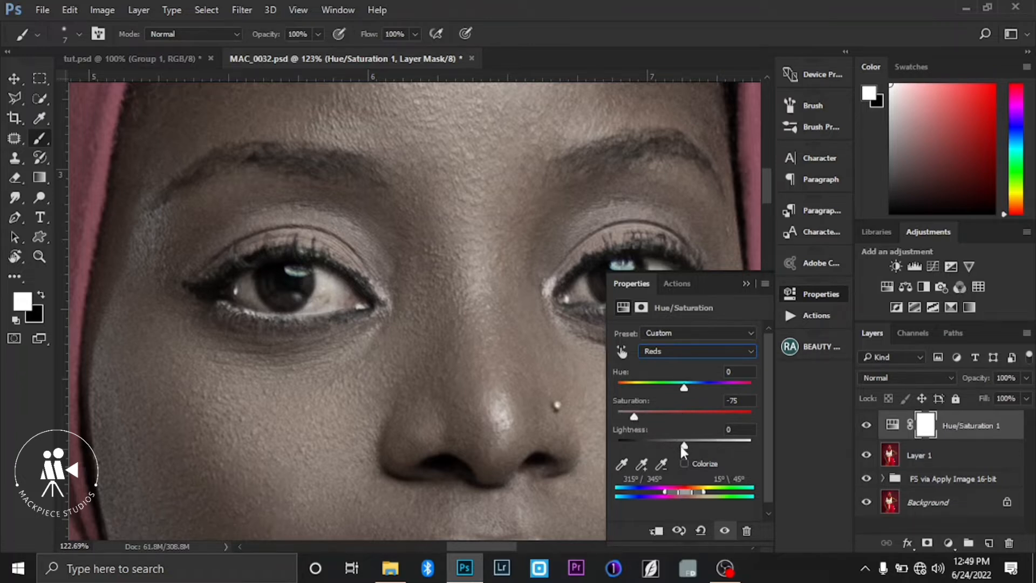
pyautogui.moveTo(683, 445); pyautogui.dragTo(701, 447)
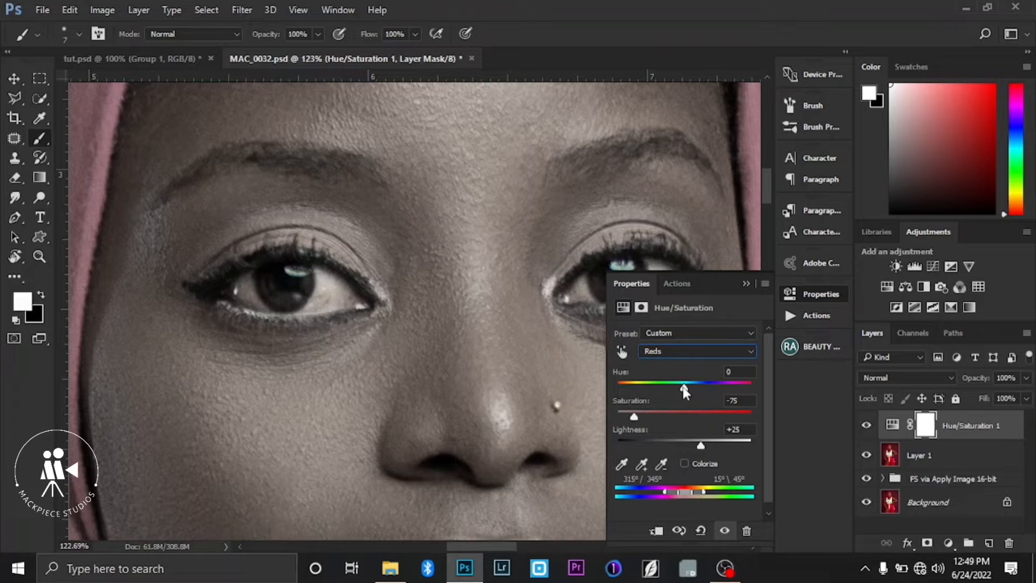
pyautogui.moveTo(684, 386); pyautogui.dragTo(680, 388)
# Add a Photo Filter adjustment layer using Cooling Filter (82) at 9% density
pyautogui.click(949, 544)
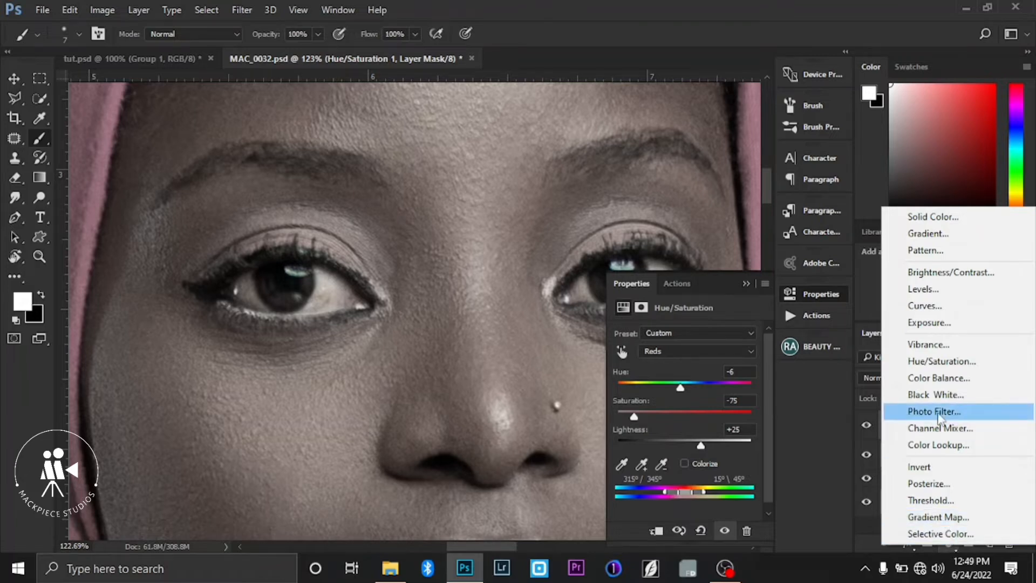
pyautogui.click(939, 417)
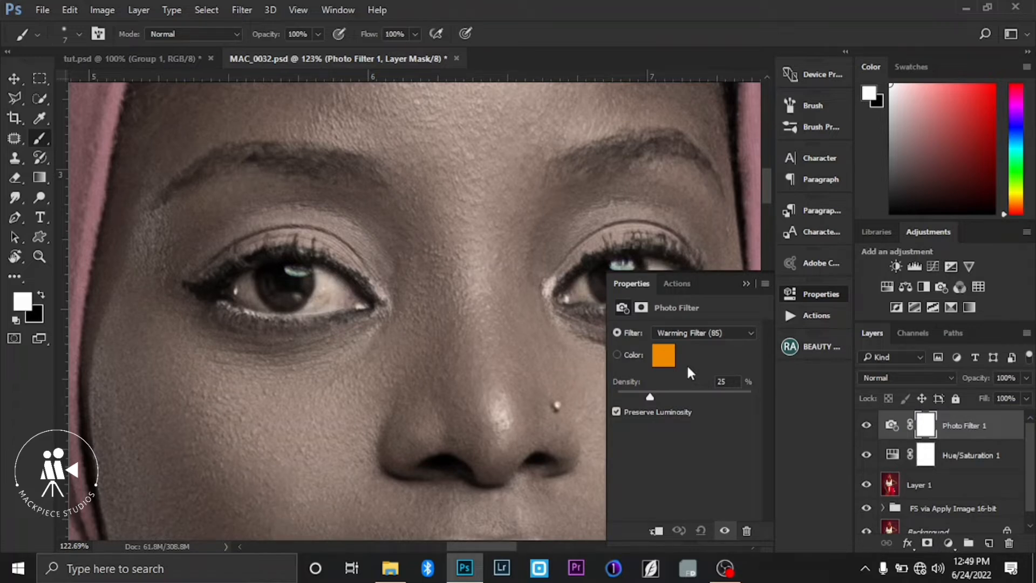
pyautogui.click(695, 336)
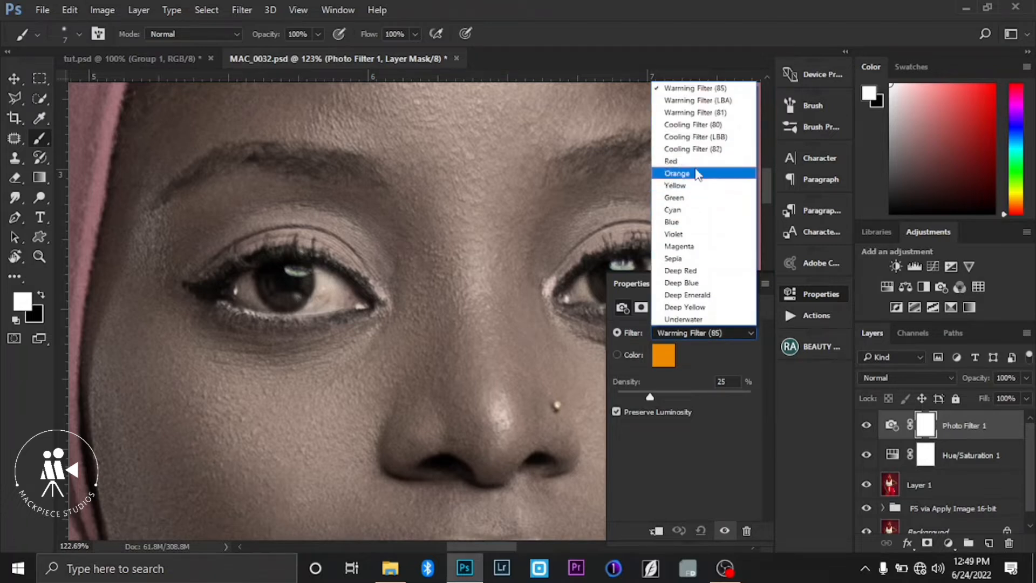
pyautogui.click(701, 150)
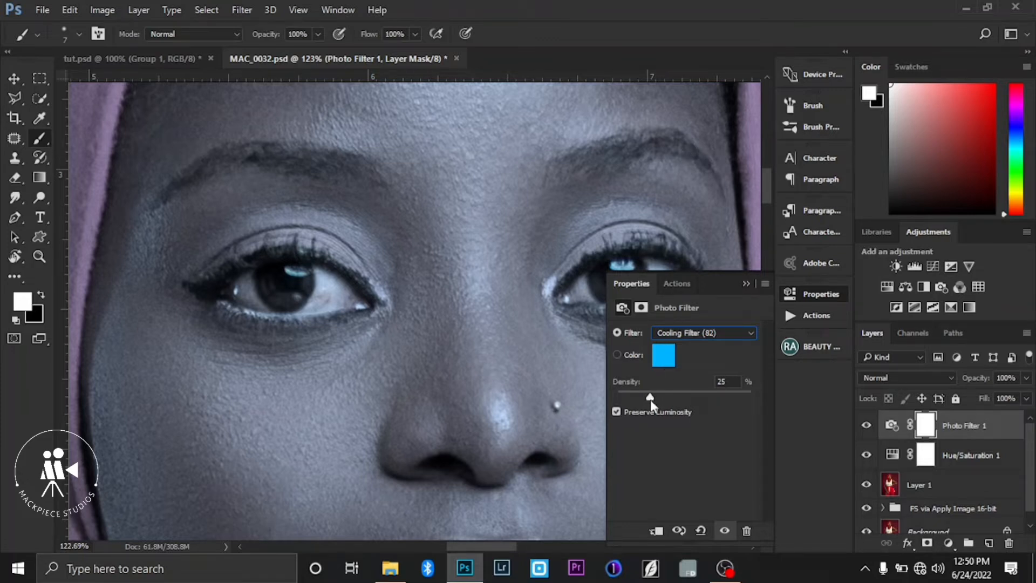
pyautogui.moveTo(646, 400); pyautogui.dragTo(628, 402)
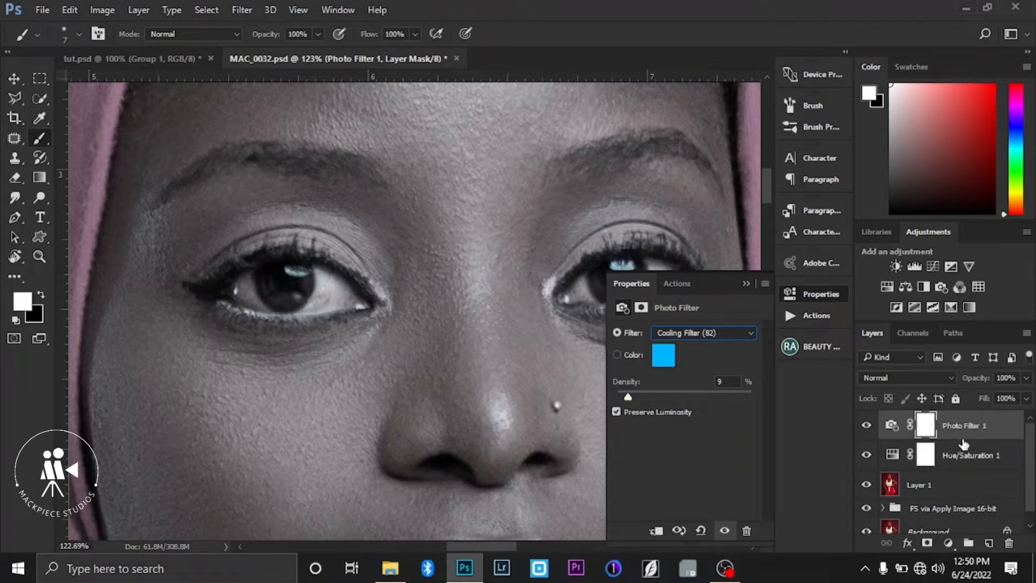
# Group the Photo Filter and Hue/Saturation layers and name the group "eye and teeth whitening"
pyautogui.keyDown('ctrl'); pyautogui.click(981, 461); pyautogui.keyUp('ctrl')
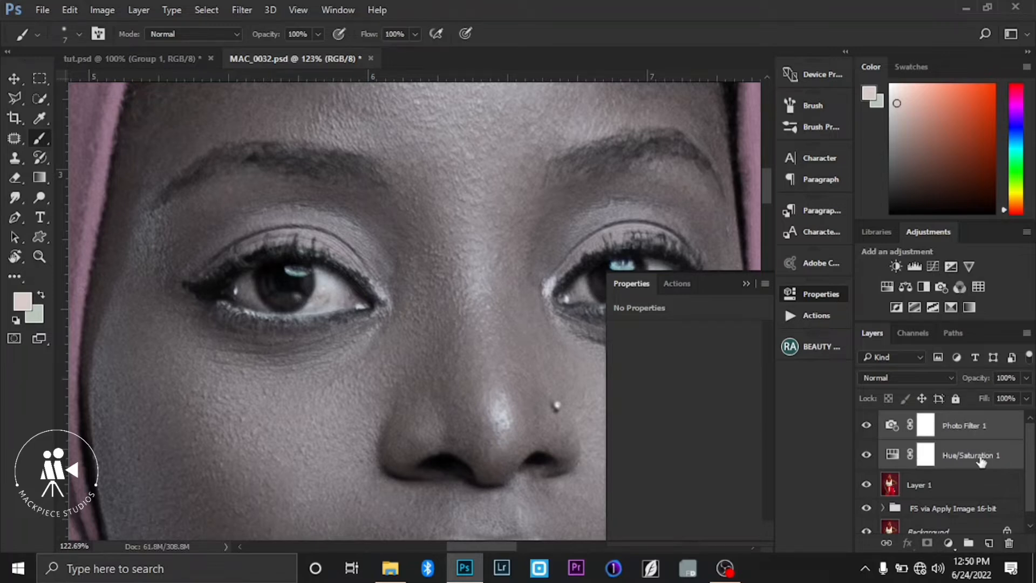
pyautogui.hotkey('ctrl', 'g')
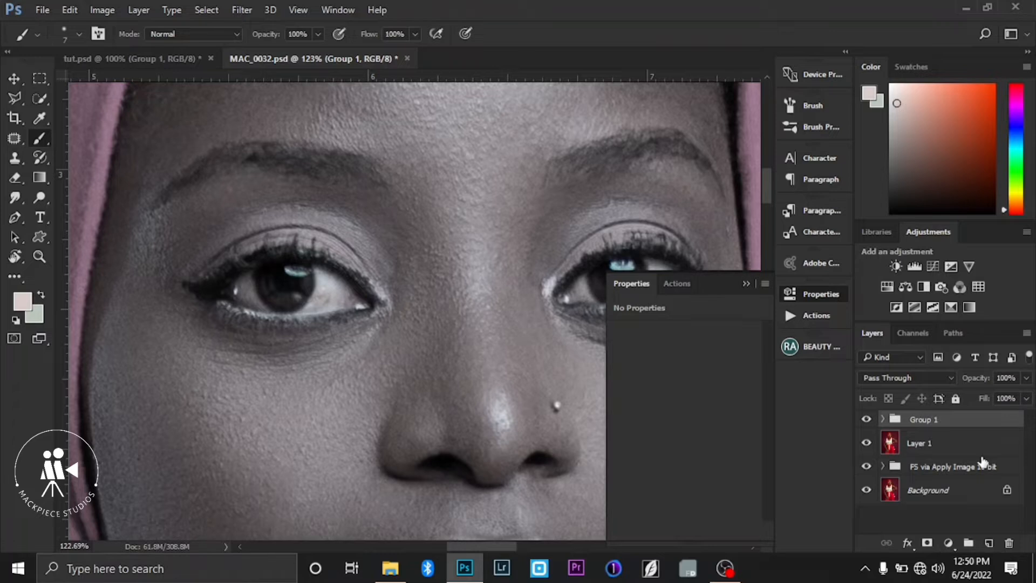
pyautogui.doubleClick(923, 421)
pyautogui.write('eye and theeth whitening')
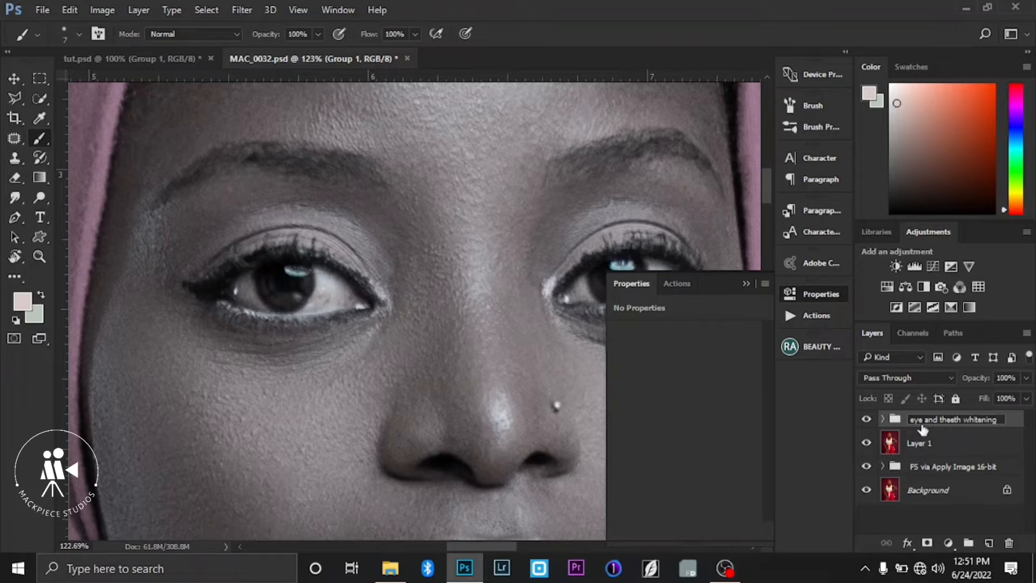
pyautogui.press('Left')
pyautogui.press('Left')
pyautogui.press('Left')
pyautogui.press('BackSpace')
pyautogui.press('Return')
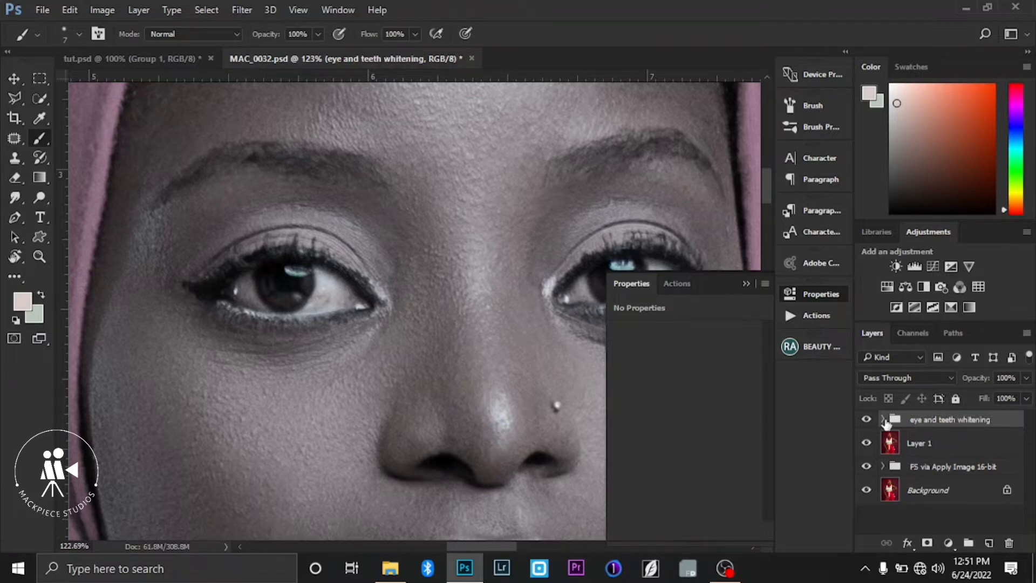
# Hide the whitening group with a black layer mask and prepare a soft round brush with white as the foreground color
pyautogui.moveTo(437, 282); pyautogui.dragTo(374, 324)
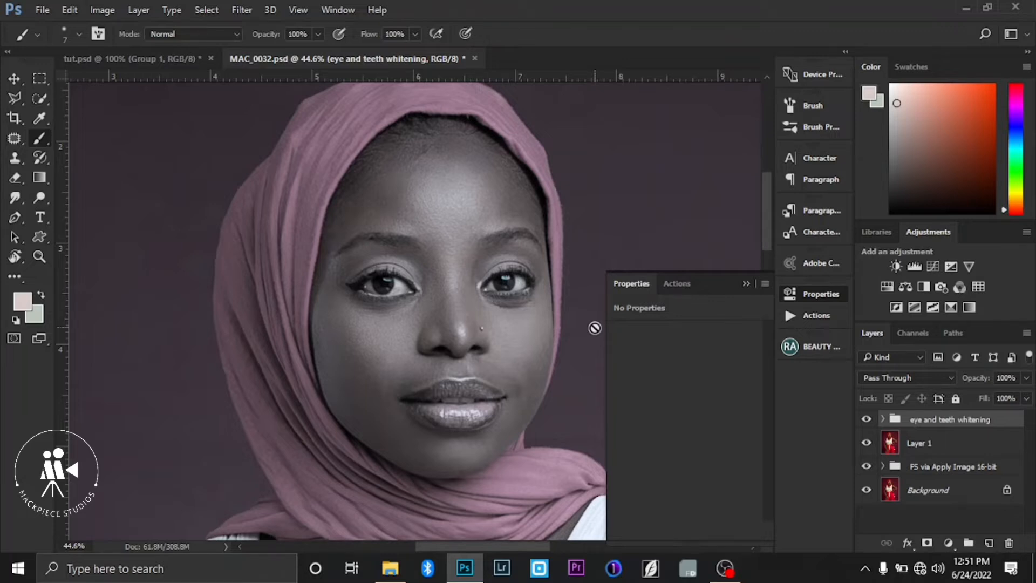
pyautogui.keyDown('alt'); pyautogui.click(927, 544); pyautogui.keyUp('alt')
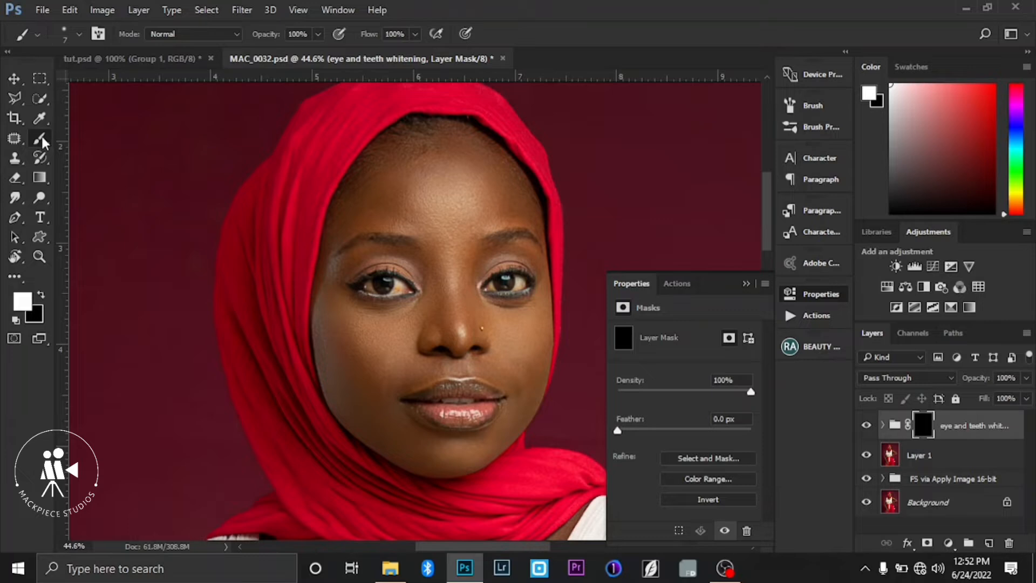
pyautogui.rightClick(366, 139)
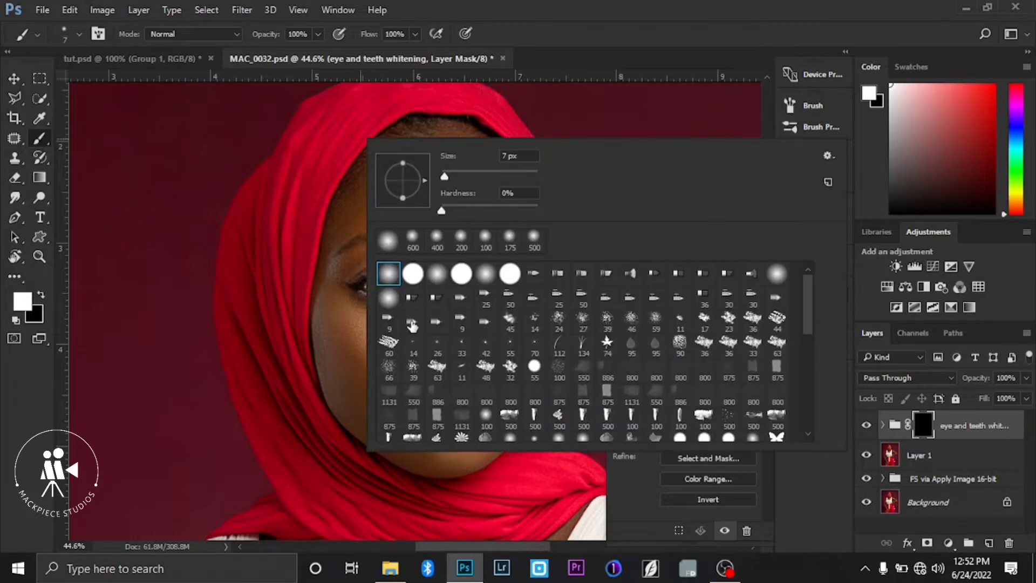
pyautogui.click(389, 276)
pyautogui.press('Return')
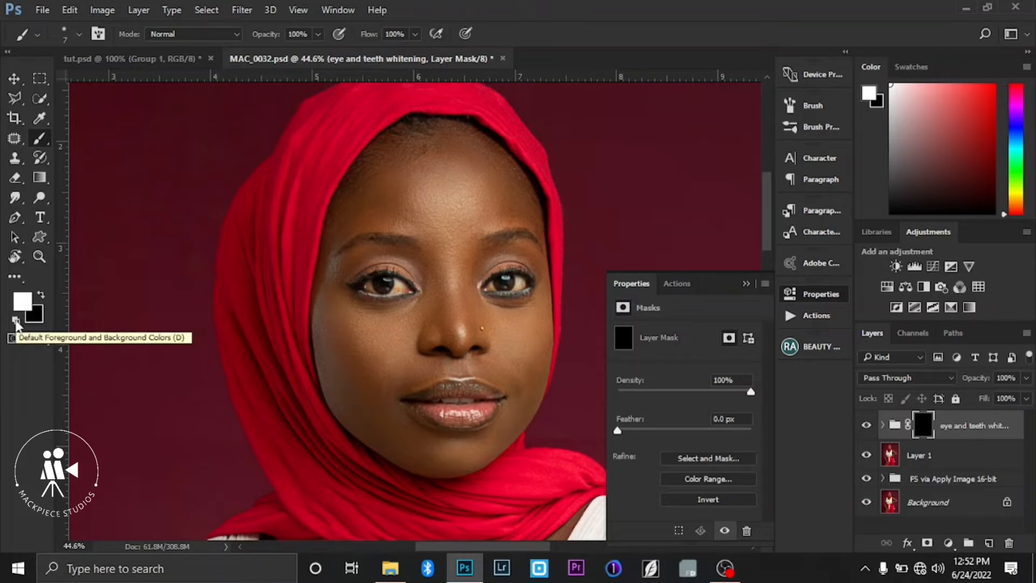
pyautogui.click(17, 322)
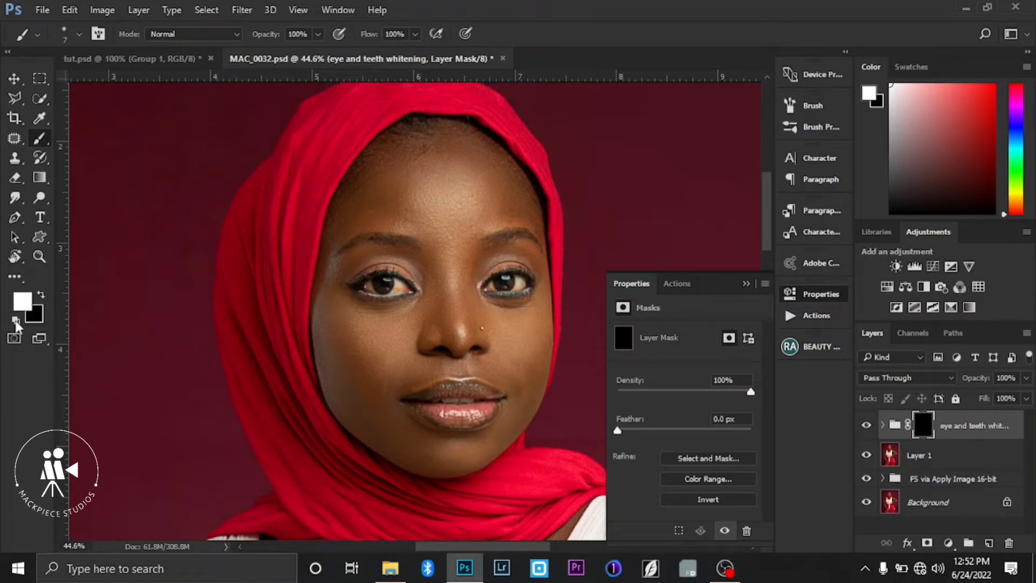
pyautogui.click(40, 294)
pyautogui.press('x')
# Paint white on the group mask over the inner-corner side of the white of the photo's left eye, adjusting the brush size to fit
pyautogui.moveTo(407, 300); pyautogui.dragTo(471, 308)
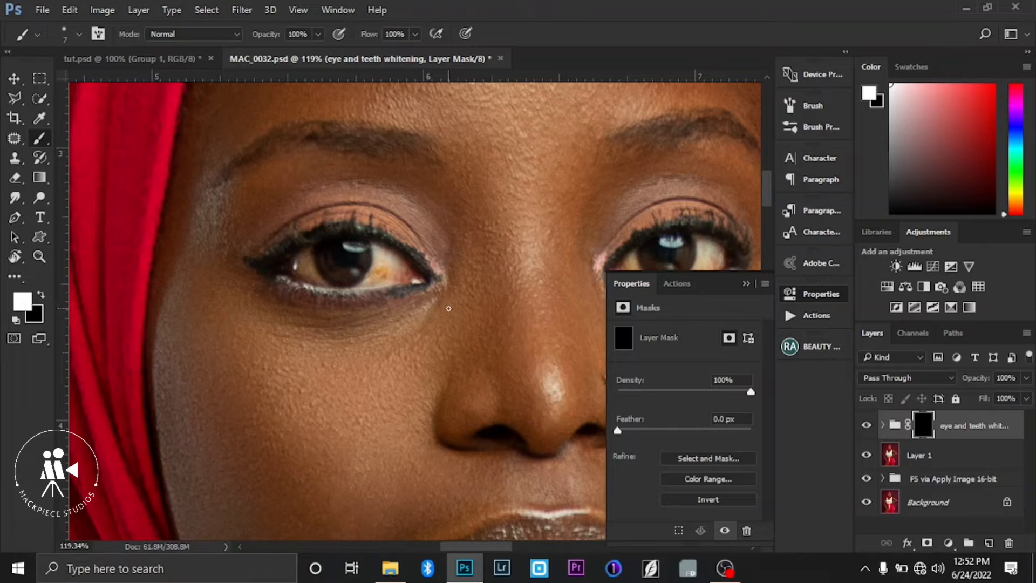
pyautogui.scroll(3, 367, 254)
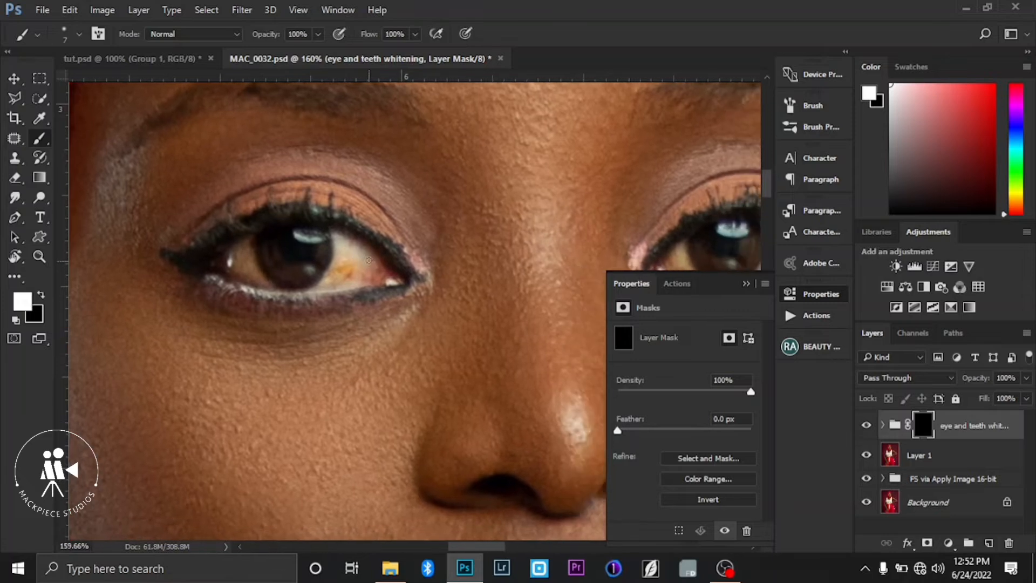
pyautogui.press(']')
pyautogui.press(']')
pyautogui.press(']')
pyautogui.press(']')
pyautogui.scroll(1, 348, 255)
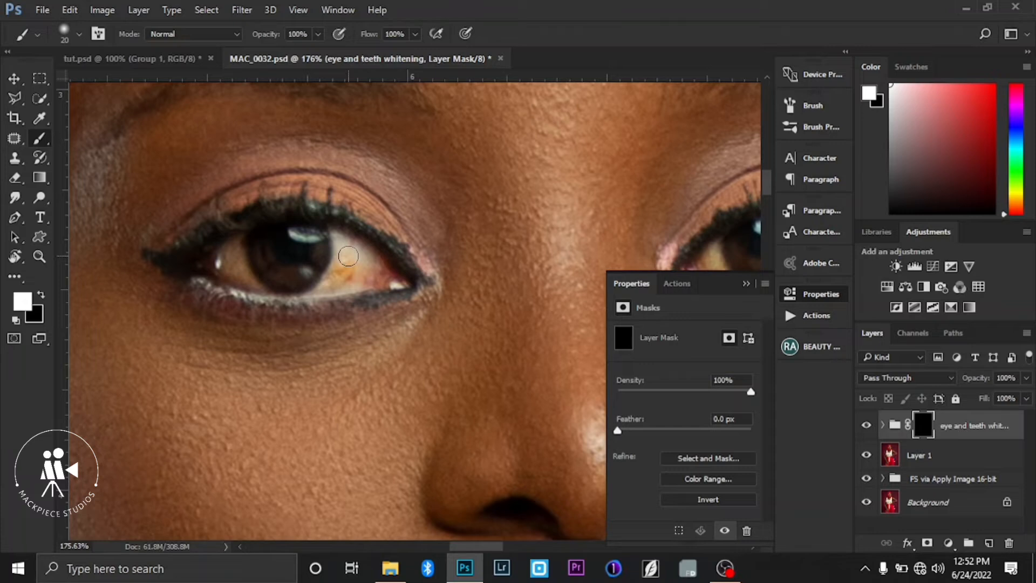
pyautogui.press(']')
pyautogui.scroll(1, 348, 256)
pyautogui.moveTo(348, 257)
pyautogui.mouseDown()
pyautogui.moveTo(346, 270)
pyautogui.moveTo(356, 257)
pyautogui.moveTo(373, 272)
pyautogui.moveTo(348, 242)
pyautogui.moveTo(343, 283)
pyautogui.moveTo(384, 278)
pyautogui.moveTo(389, 265)
pyautogui.moveTo(339, 241)
pyautogui.moveTo(331, 280)
pyautogui.mouseUp()
pyautogui.press('[')
pyautogui.press('[')
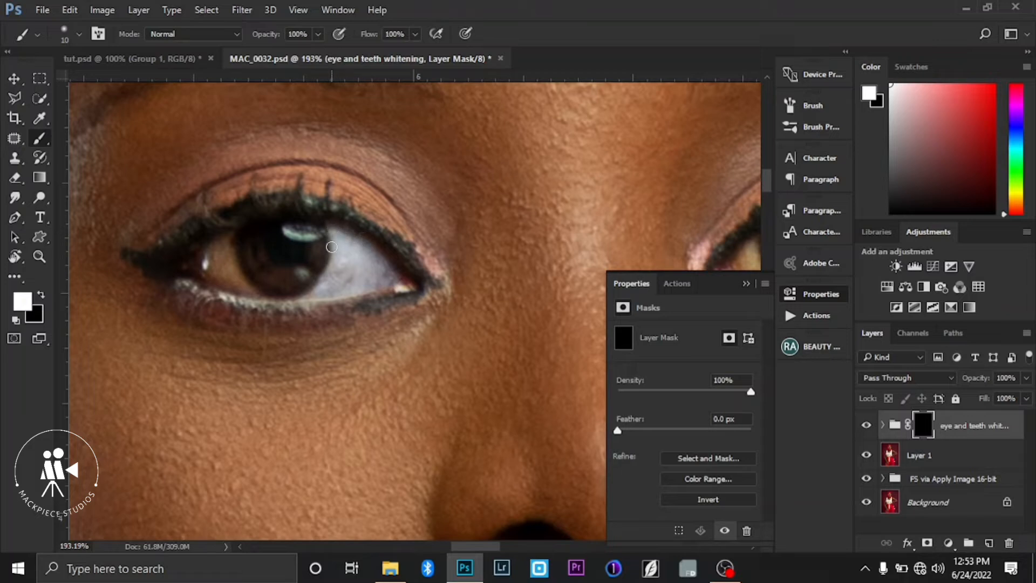
# Paint white on the mask over the outer-corner side of the same eye's white and along the iris edge, with white kept as foreground
pyautogui.press(']')
pyautogui.moveTo(197, 263)
pyautogui.mouseDown()
pyautogui.moveTo(221, 252)
pyautogui.moveTo(198, 266)
pyautogui.moveTo(233, 276)
pyautogui.moveTo(222, 239)
pyautogui.moveTo(211, 255)
pyautogui.moveTo(230, 239)
pyautogui.moveTo(234, 276)
pyautogui.moveTo(251, 292)
pyautogui.moveTo(208, 254)
pyautogui.mouseUp()
pyautogui.press('[')
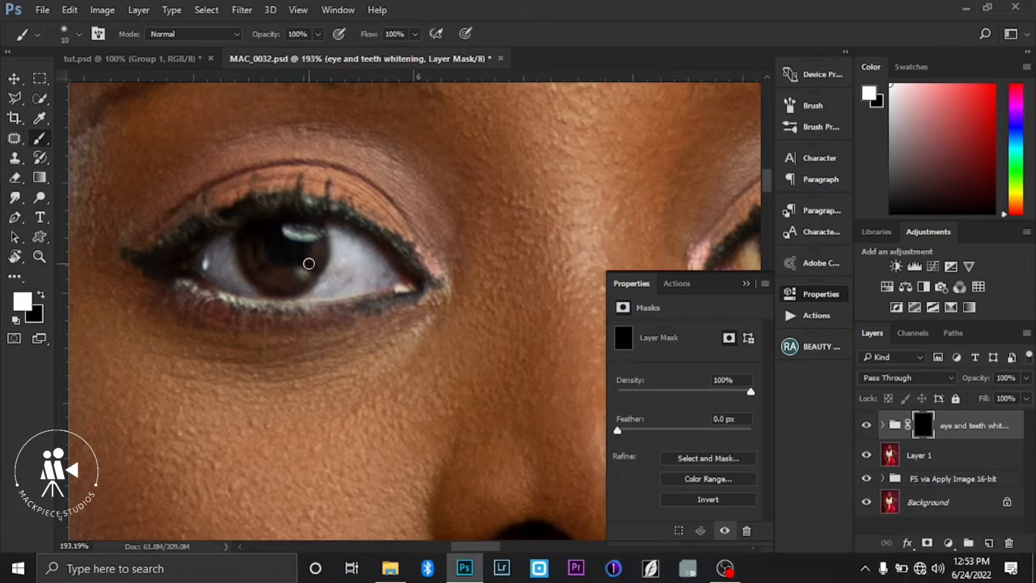
pyautogui.press(']')
pyautogui.moveTo(309, 239)
pyautogui.mouseDown()
pyautogui.moveTo(286, 231)
pyautogui.moveTo(321, 248)
pyautogui.mouseUp()
pyautogui.scroll(1, 317, 284)
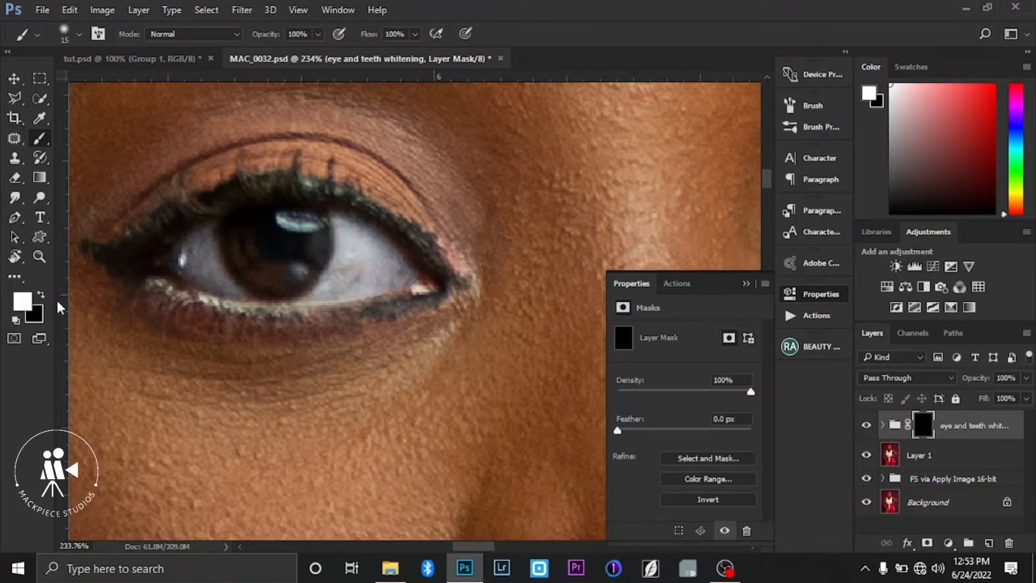
pyautogui.click(41, 294)
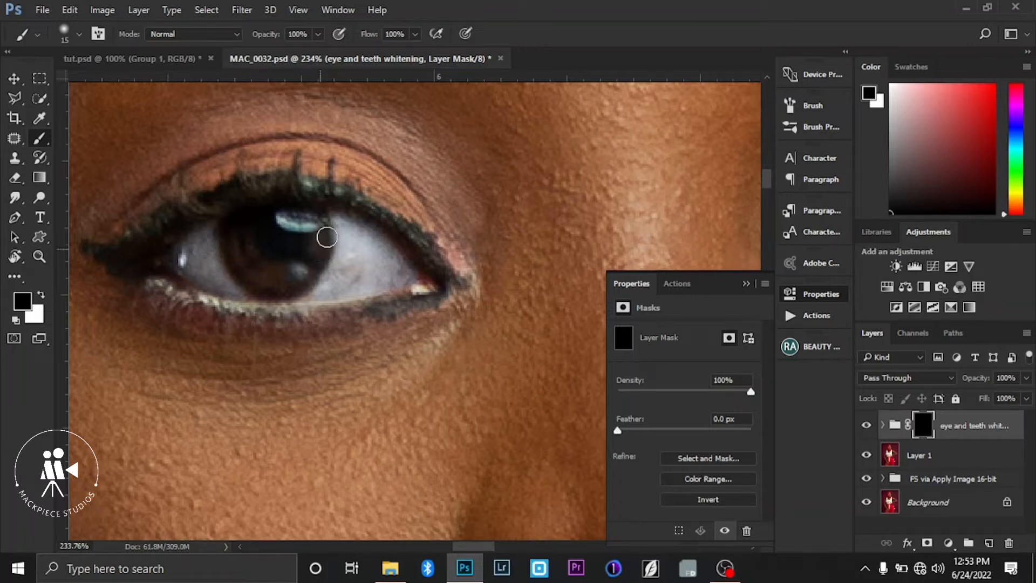
pyautogui.click(42, 298)
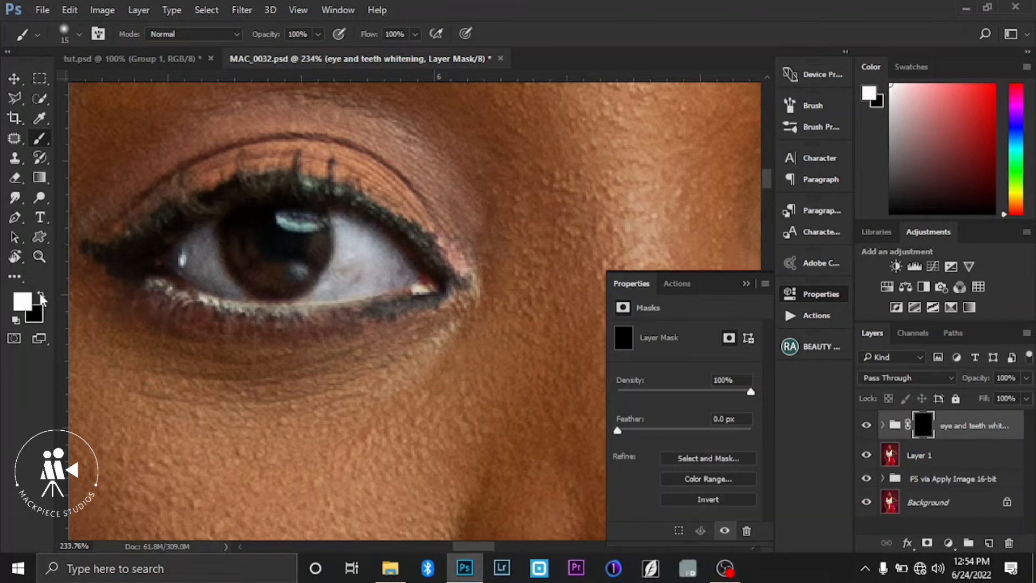
# Compare the photo's left eye with the eye and teeth whitening group hidden and shown
pyautogui.scroll(2, 309, 245)
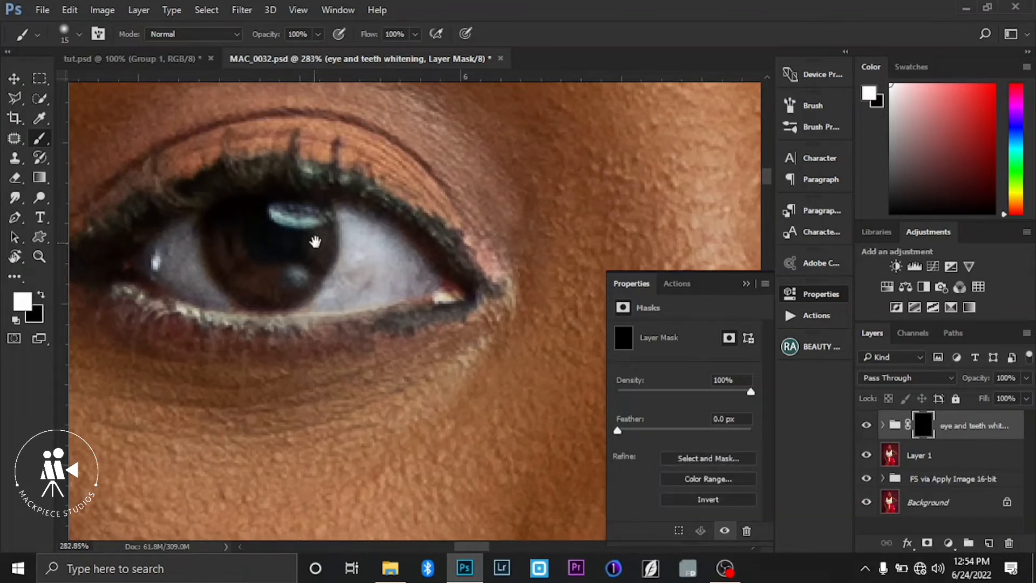
pyautogui.moveTo(371, 231)
pyautogui.mouseDown()
pyautogui.moveTo(373, 215)
pyautogui.moveTo(382, 248)
pyautogui.moveTo(432, 272)
pyautogui.moveTo(425, 252)
pyautogui.mouseUp()
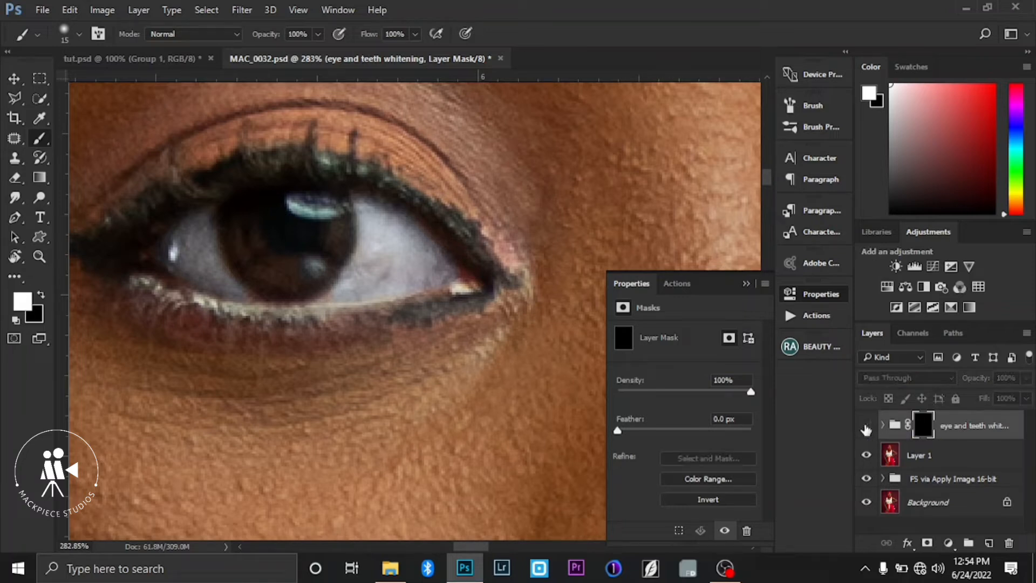
pyautogui.click(866, 428)
pyautogui.click(866, 428)
pyautogui.click(866, 427)
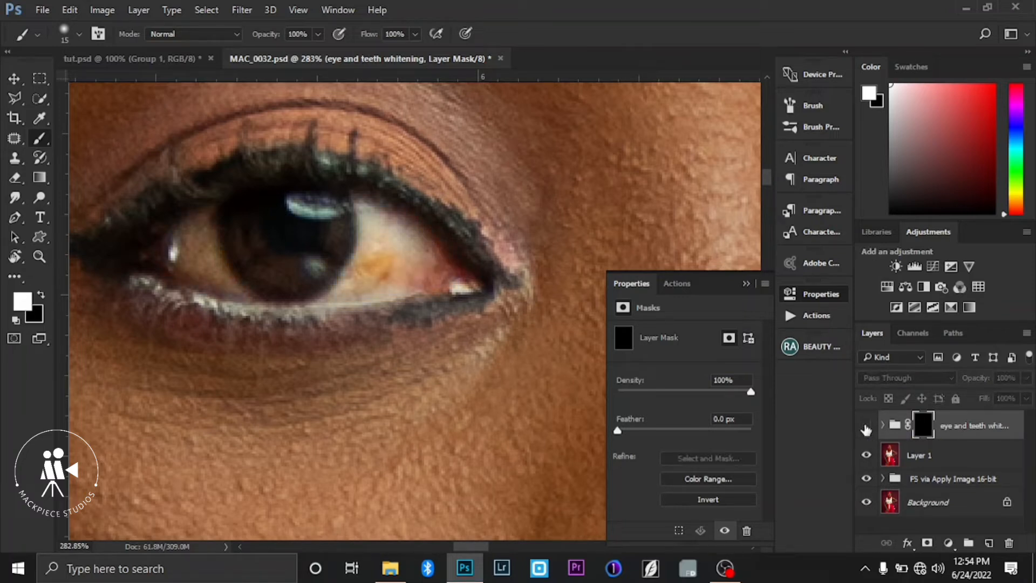
pyautogui.click(866, 428)
# Paint white on the group mask over the inner-corner side of the photo's right eye's white with a 9 px brush
pyautogui.moveTo(409, 280); pyautogui.dragTo(138, 305)
pyautogui.moveTo(461, 278); pyautogui.dragTo(289, 279)
pyautogui.moveTo(547, 276)
pyautogui.mouseDown()
pyautogui.moveTo(362, 281)
pyautogui.moveTo(354, 296)
pyautogui.moveTo(359, 282)
pyautogui.moveTo(372, 279)
pyautogui.moveTo(362, 311)
pyautogui.moveTo(397, 316)
pyautogui.moveTo(374, 270)
pyautogui.moveTo(380, 297)
pyautogui.mouseUp()
pyautogui.press('[')
pyautogui.press('[')
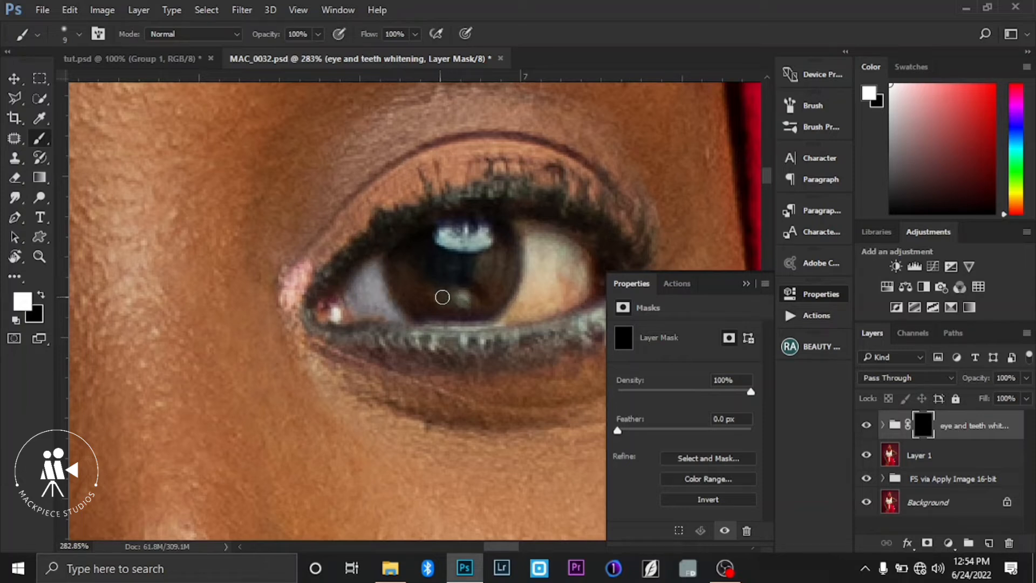
# Paint white on the group mask over the outer-corner side of the same eye's white, up to the iris edge
pyautogui.moveTo(467, 296); pyautogui.dragTo(474, 280)
pyautogui.moveTo(538, 243)
pyautogui.mouseDown()
pyautogui.moveTo(494, 242)
pyautogui.moveTo(485, 293)
pyautogui.moveTo(497, 297)
pyautogui.moveTo(507, 278)
pyautogui.moveTo(507, 246)
pyautogui.moveTo(529, 258)
pyautogui.moveTo(505, 286)
pyautogui.moveTo(538, 272)
pyautogui.moveTo(467, 318)
pyautogui.moveTo(546, 283)
pyautogui.moveTo(491, 315)
pyautogui.mouseUp()
pyautogui.press(']')
pyautogui.press('[')
pyautogui.press('[')
pyautogui.moveTo(535, 279)
pyautogui.mouseDown()
pyautogui.moveTo(540, 253)
pyautogui.moveTo(483, 232)
pyautogui.moveTo(487, 244)
pyautogui.mouseUp()
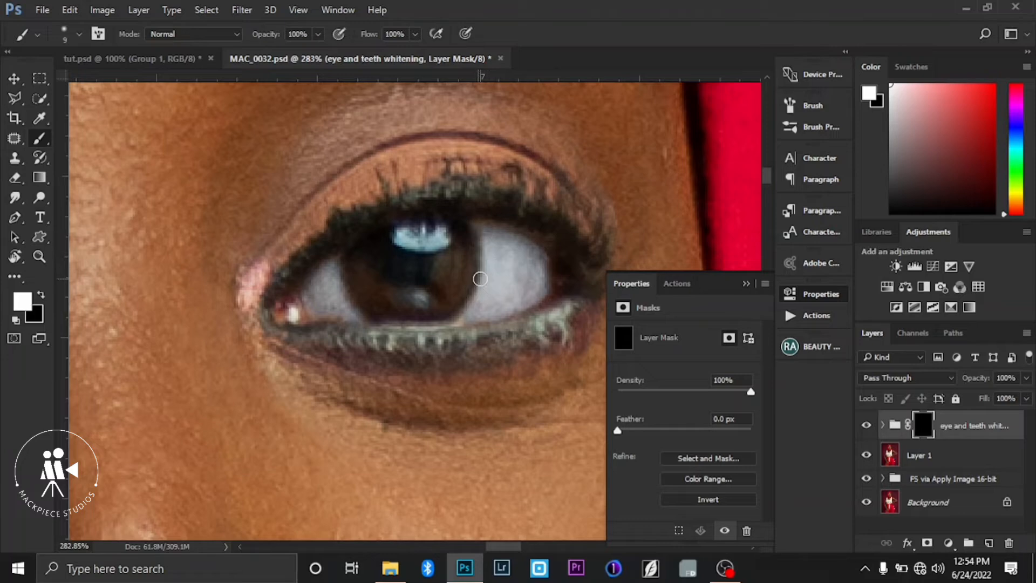
# Compare both eyes across the full face with the whitening group hidden and shown
pyautogui.scroll(-3, 421, 276)
pyautogui.scroll(-3, 421, 276)
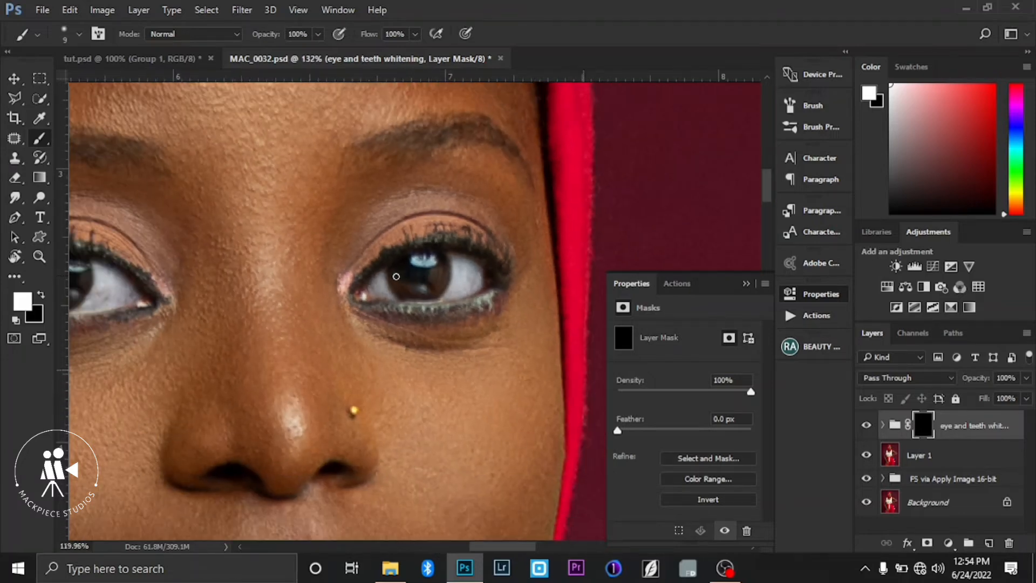
pyautogui.scroll(-2, 395, 275)
pyautogui.moveTo(273, 278); pyautogui.dragTo(374, 273)
pyautogui.scroll(-2, 384, 276)
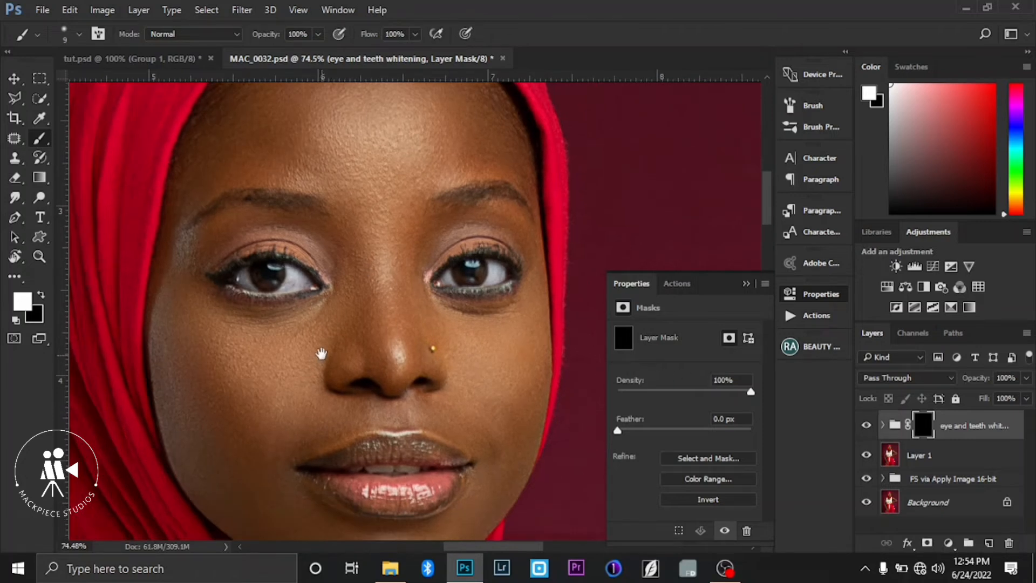
pyautogui.moveTo(317, 351); pyautogui.dragTo(330, 326)
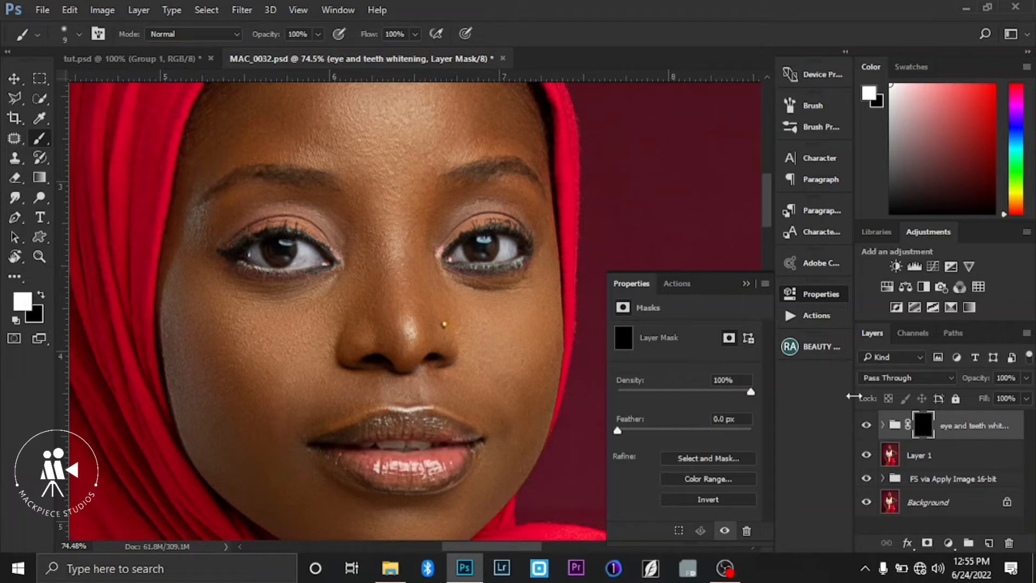
pyautogui.click(866, 426)
pyautogui.click(866, 426)
pyautogui.click(866, 426)
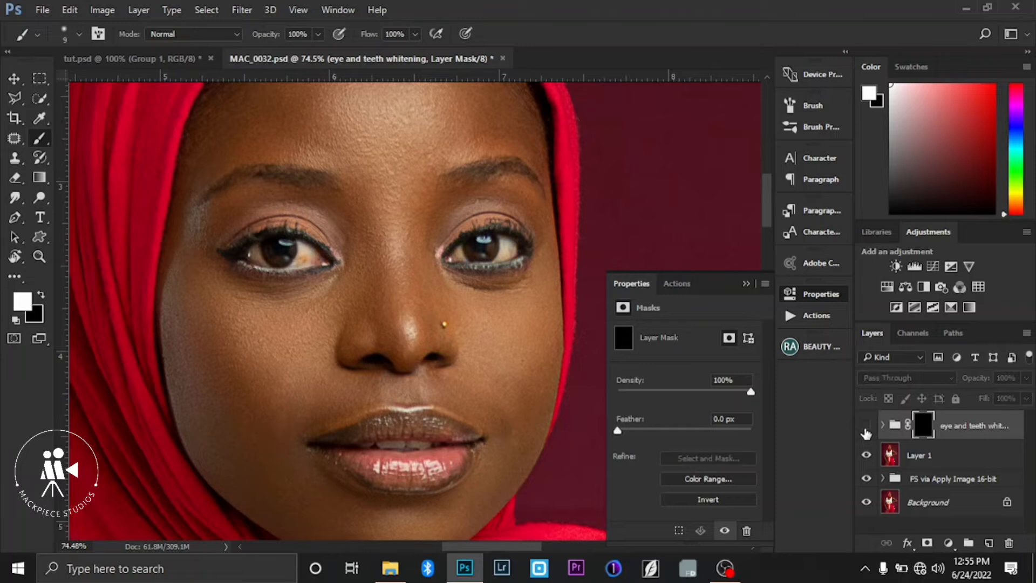
pyautogui.click(866, 426)
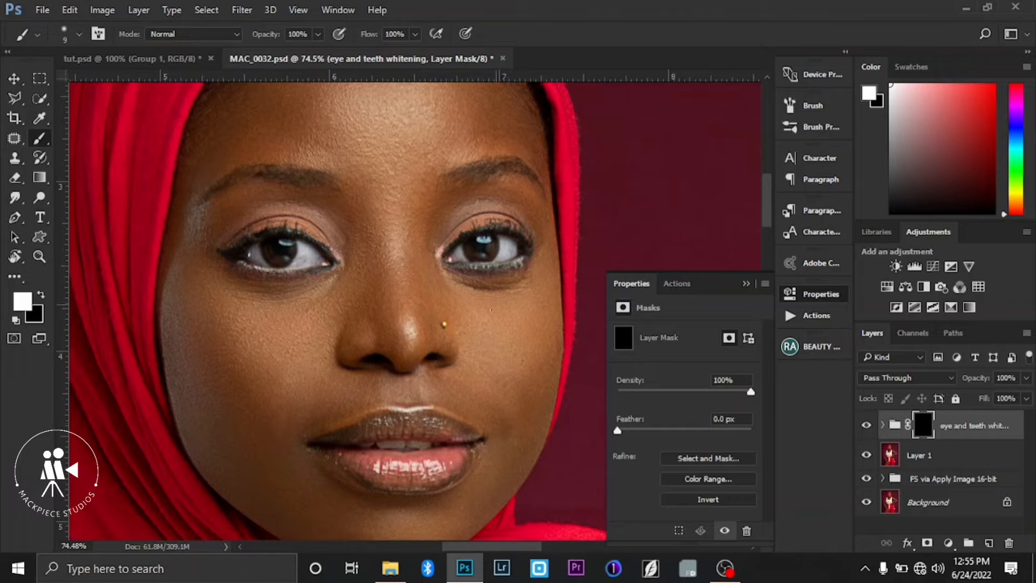
# Paint white on the group mask over the two front teeth
pyautogui.moveTo(432, 464); pyautogui.dragTo(488, 478)
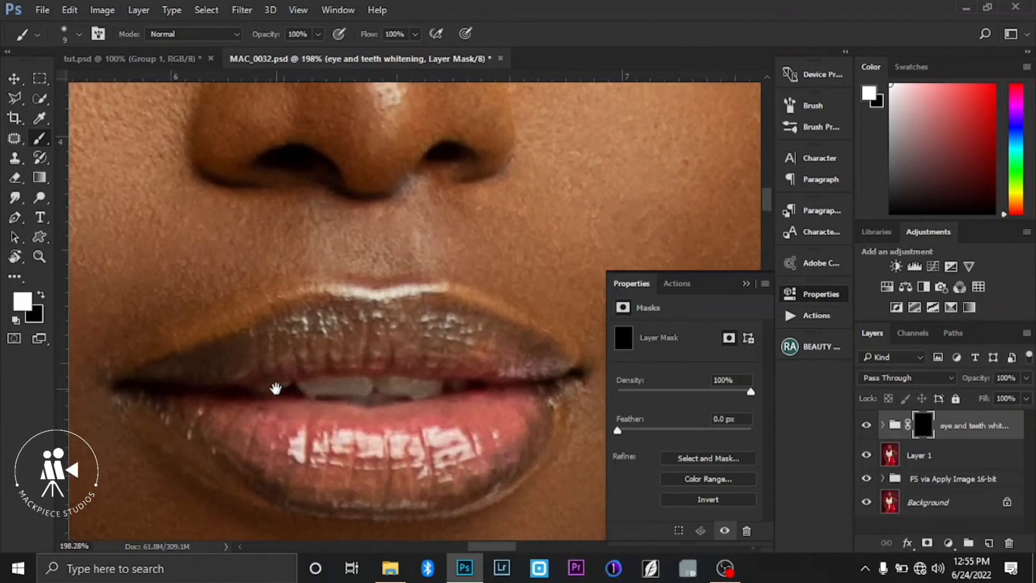
pyautogui.moveTo(278, 388); pyautogui.dragTo(278, 378)
pyautogui.moveTo(385, 377)
pyautogui.mouseDown()
pyautogui.moveTo(316, 370)
pyautogui.moveTo(367, 368)
pyautogui.moveTo(377, 370)
pyautogui.moveTo(310, 370)
pyautogui.mouseUp()
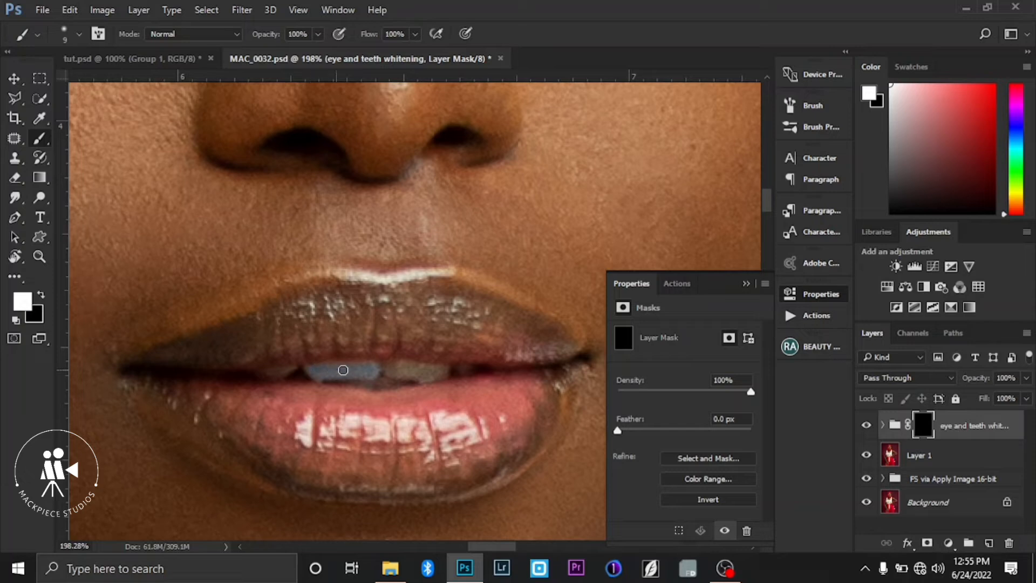
pyautogui.moveTo(392, 370)
pyautogui.mouseDown()
pyautogui.moveTo(441, 373)
pyautogui.moveTo(409, 369)
pyautogui.mouseUp()
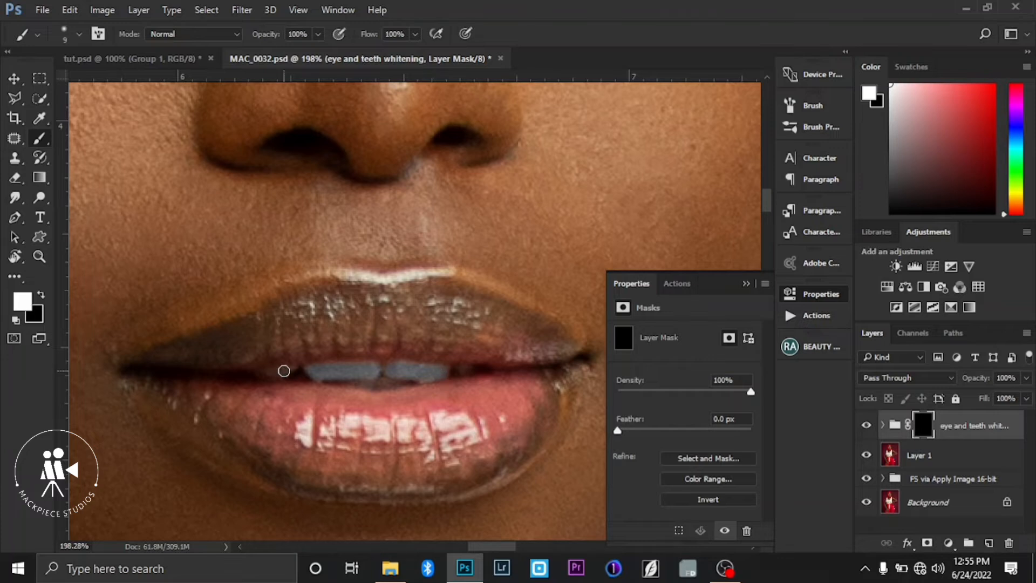
# Reduce the brush to 6 px and paint white on the mask over the small side teeth beside the front ones
pyautogui.scroll(4, 301, 370)
pyautogui.press('[')
pyautogui.press('[')
pyautogui.press('[')
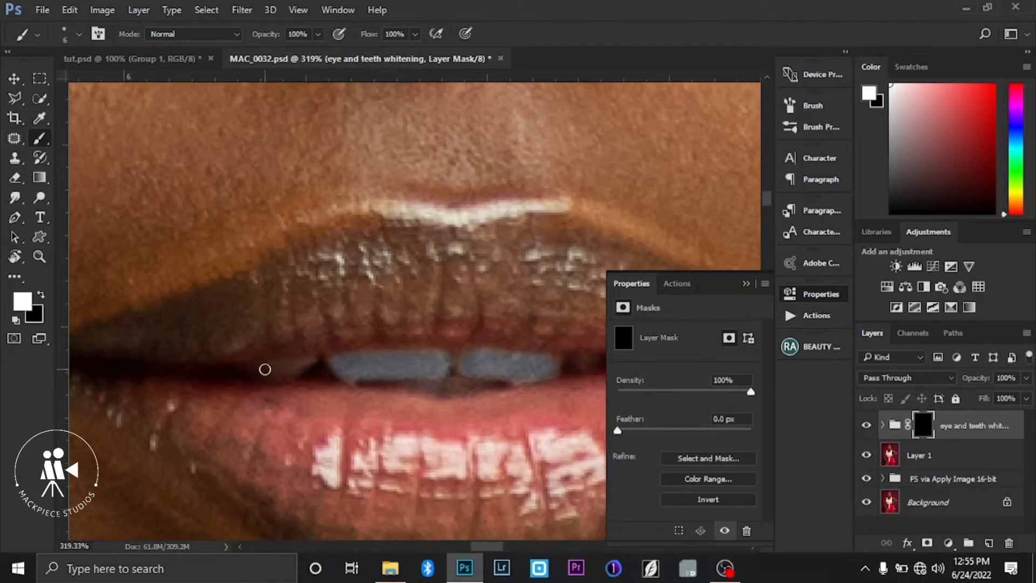
pyautogui.moveTo(265, 369)
pyautogui.mouseDown()
pyautogui.moveTo(311, 363)
pyautogui.moveTo(259, 372)
pyautogui.mouseUp()
pyautogui.moveTo(448, 366); pyautogui.dragTo(398, 367)
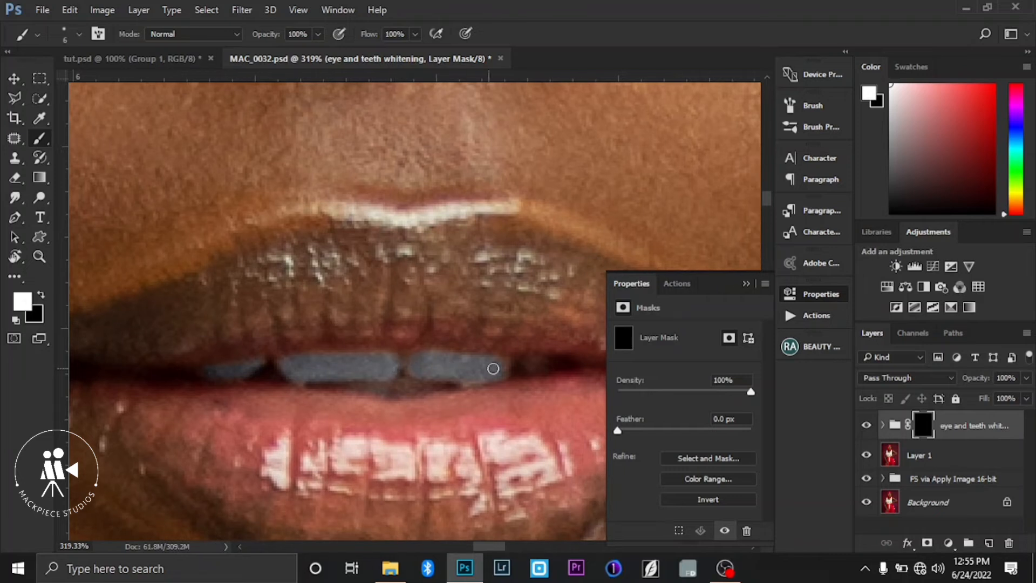
pyautogui.moveTo(524, 365); pyautogui.dragTo(539, 366)
pyautogui.moveTo(406, 384)
pyautogui.mouseDown()
pyautogui.moveTo(424, 382)
pyautogui.moveTo(374, 386)
pyautogui.mouseUp()
# Compare the eyes and teeth together with the whitening group hidden and shown
pyautogui.moveTo(400, 296); pyautogui.dragTo(300, 389)
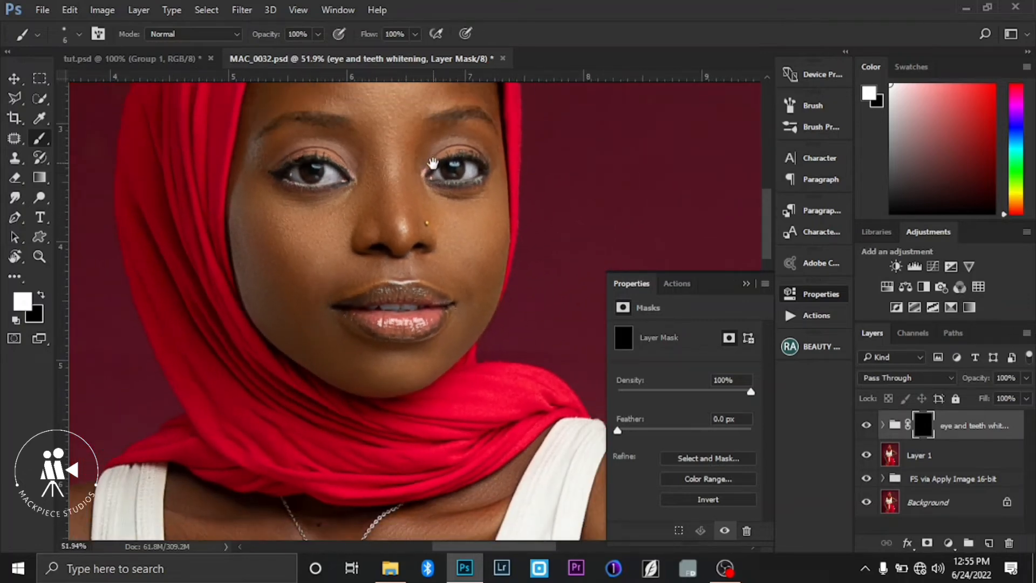
pyautogui.scroll(1, 540, 367)
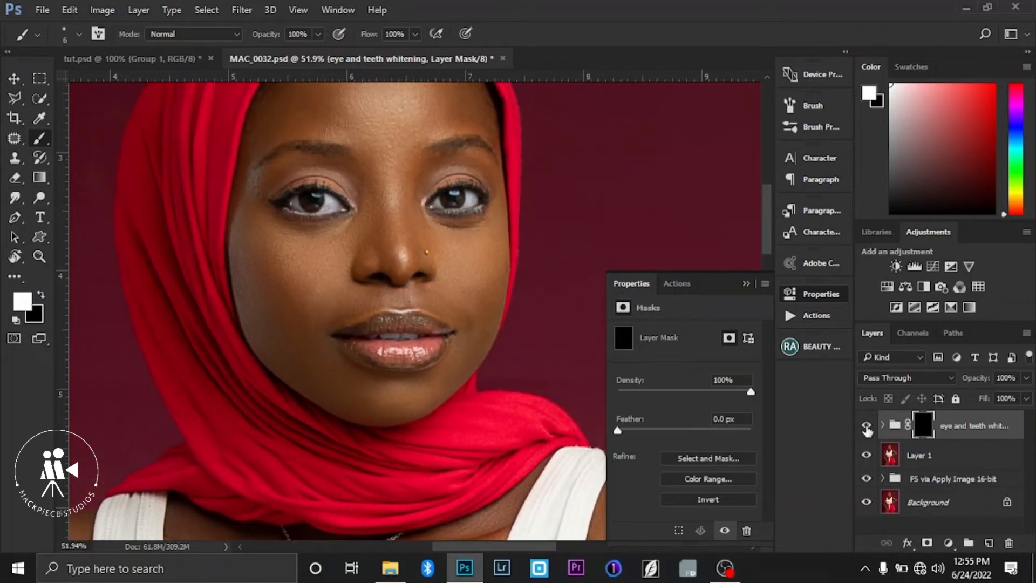
pyautogui.click(866, 427)
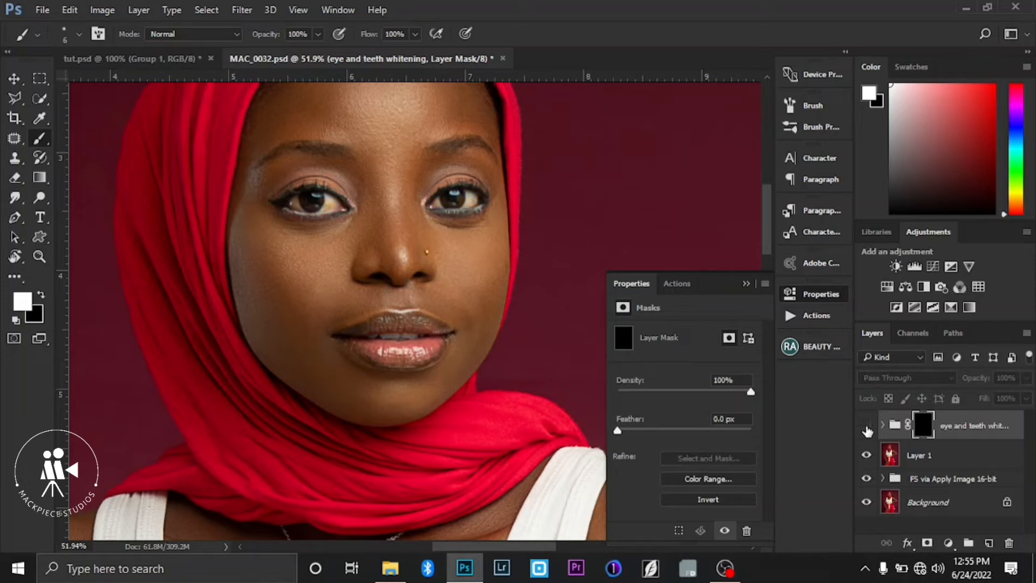
pyautogui.click(867, 427)
pyautogui.click(867, 429)
pyautogui.click(866, 427)
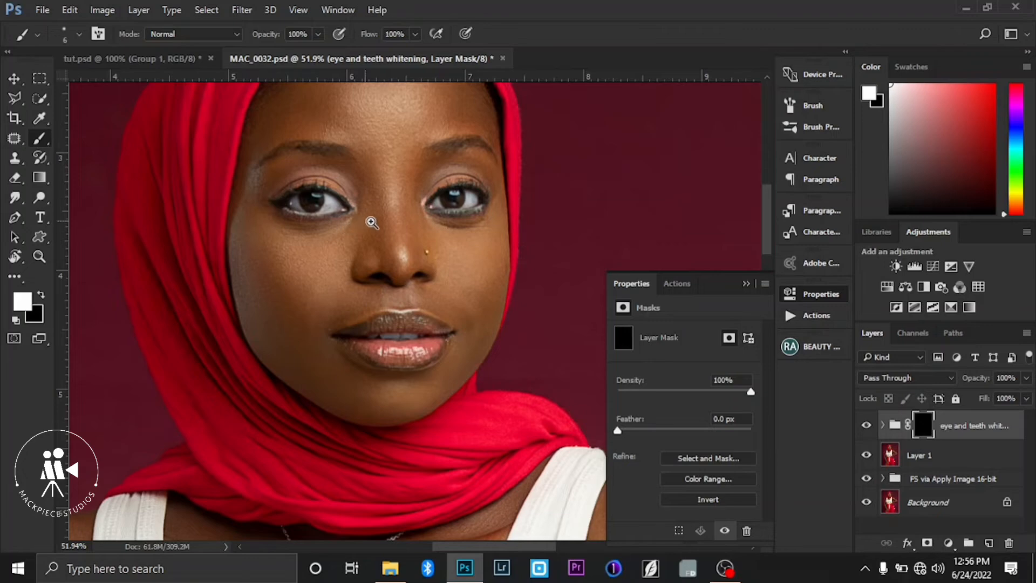
# Lower the whitening group's opacity to 76% to soften the effect on the eyes and teeth
pyautogui.moveTo(371, 222); pyautogui.dragTo(366, 285)
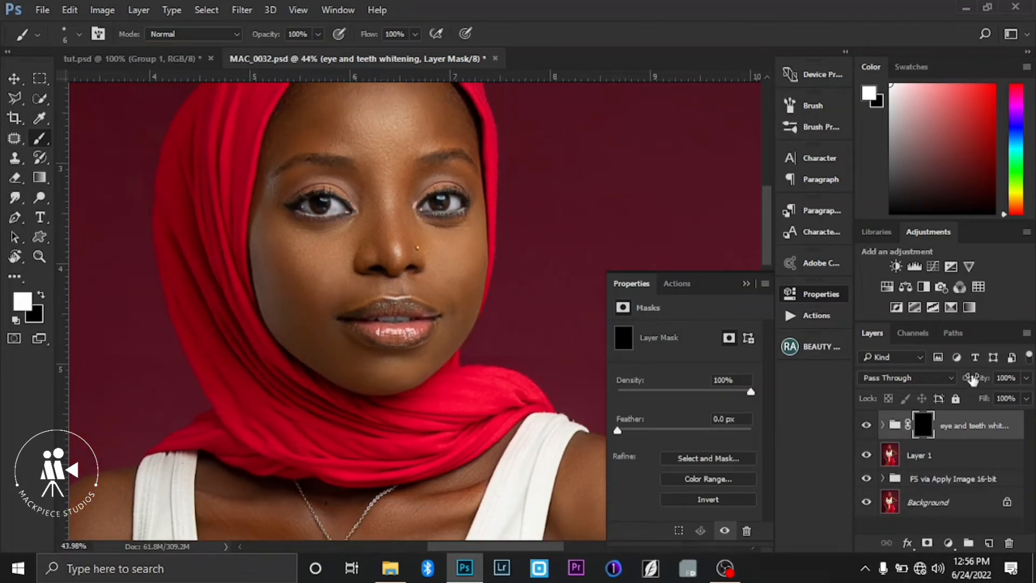
pyautogui.moveTo(974, 383); pyautogui.dragTo(958, 385)
pyautogui.moveTo(312, 216); pyautogui.dragTo(378, 233)
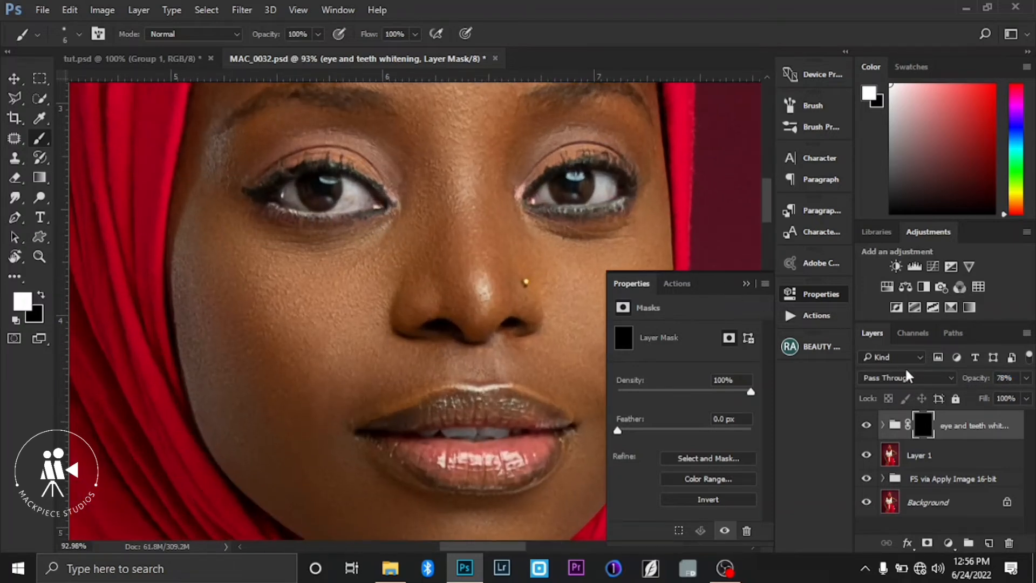
pyautogui.moveTo(975, 383); pyautogui.dragTo(973, 384)
# Compare the portrait with and without the whitening group at its reduced opacity
pyautogui.keyDown('alt'); pyautogui.click(493, 225); pyautogui.keyUp('alt')
pyautogui.moveTo(451, 241); pyautogui.dragTo(436, 251)
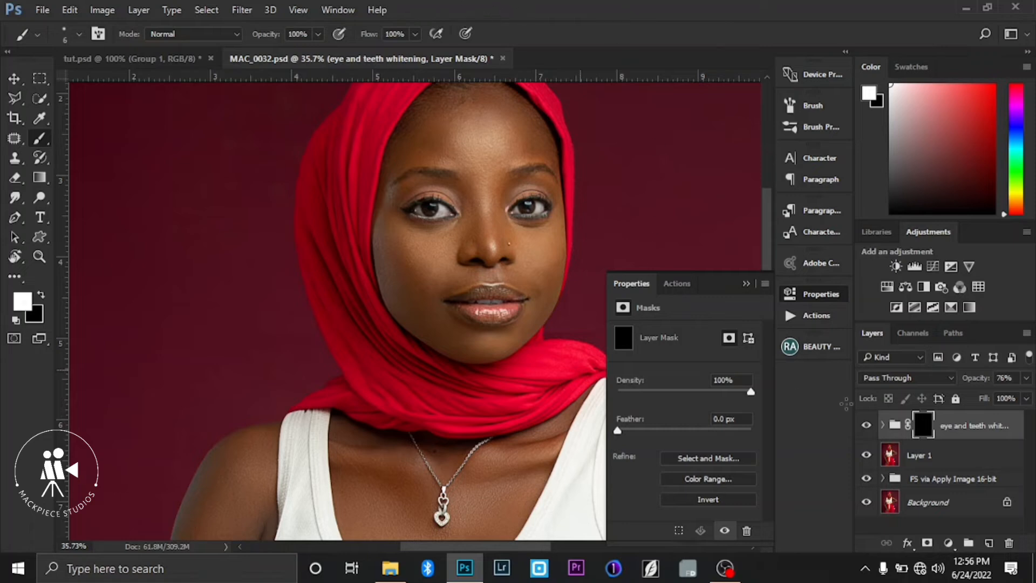
pyautogui.click(868, 425)
pyautogui.click(868, 426)
pyautogui.click(868, 426)
pyautogui.click(868, 427)
# Delete the eye and teeth whitening group together with its adjustment layers
pyautogui.click(979, 425)
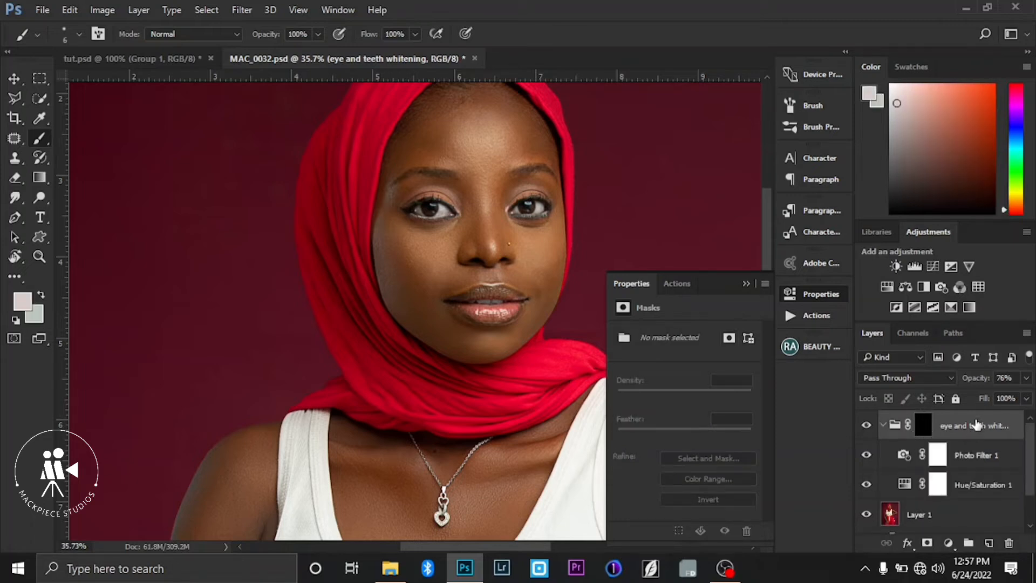
pyautogui.press('Delete')
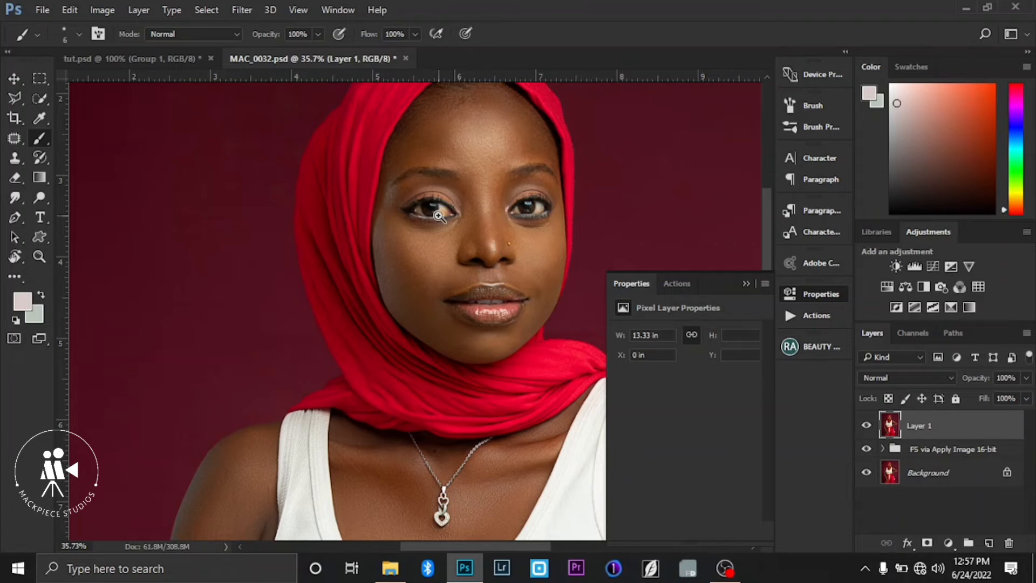
# Duplicate Layer 1 and open the copy in the Camera Raw Filter
pyautogui.scroll(2, 454, 221)
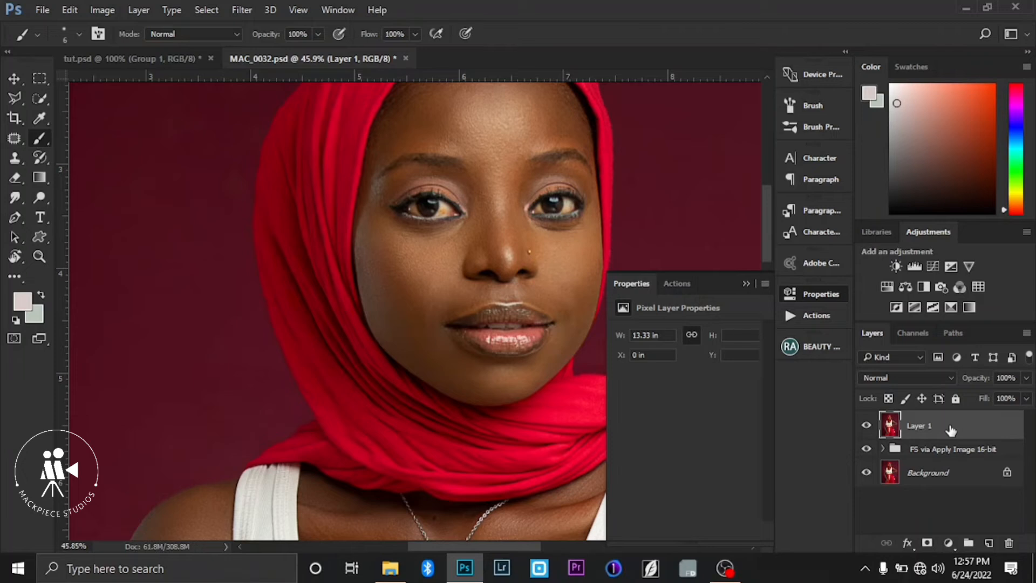
pyautogui.hotkey('ctrl', 'j')
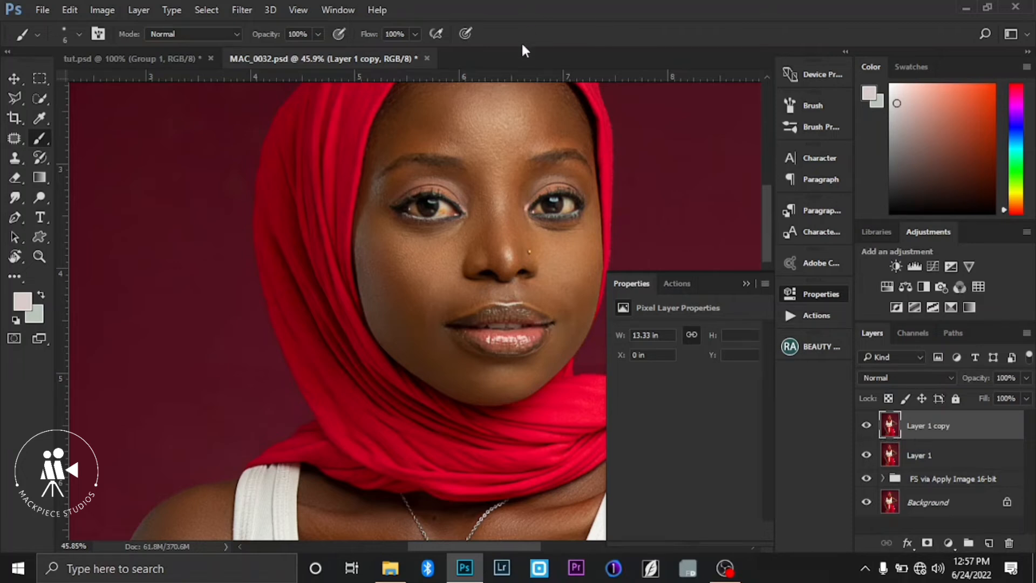
pyautogui.click(240, 11)
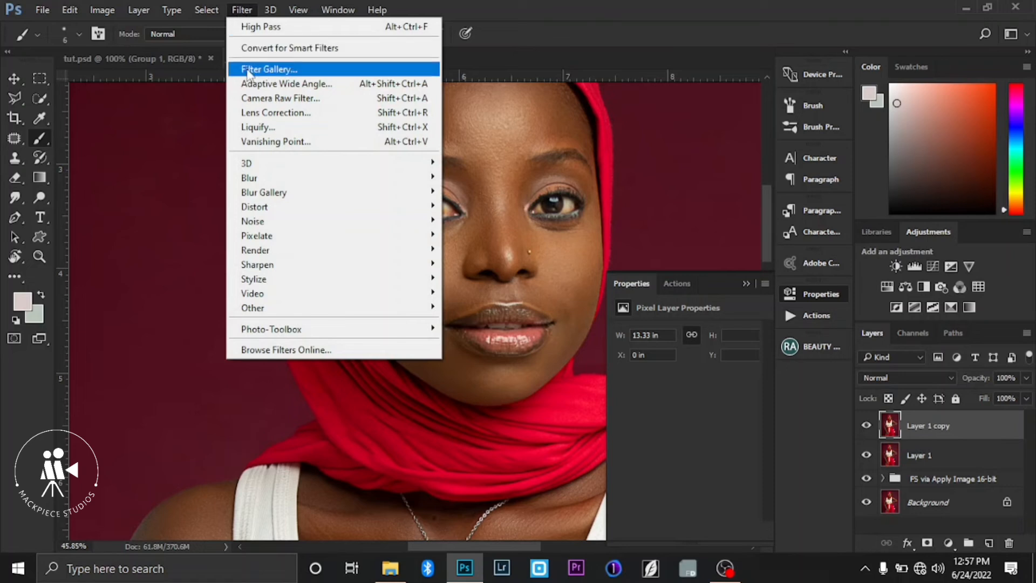
pyautogui.click(264, 98)
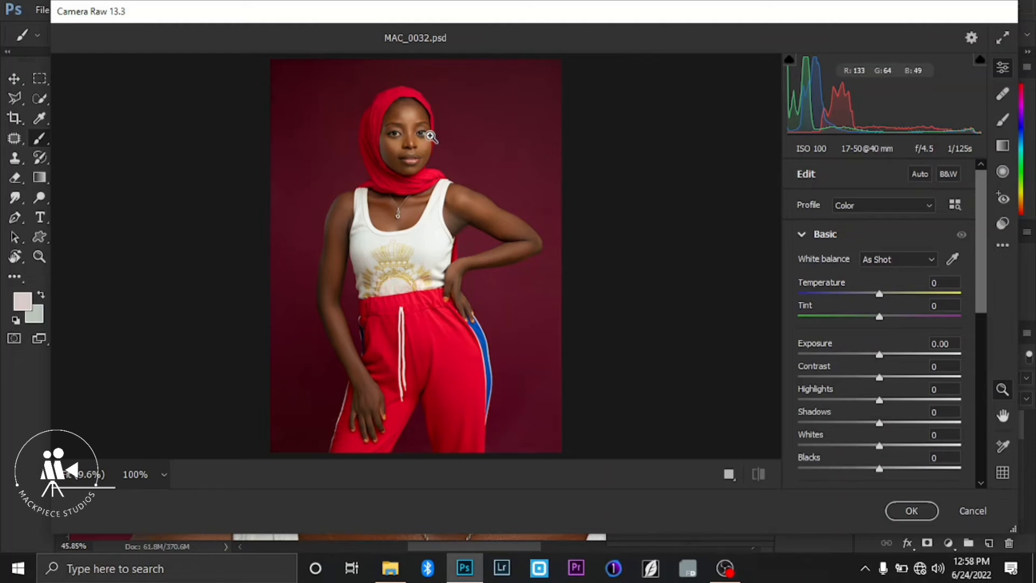
# Zoom in on the face to 200% and examine the whites of both eyes for discoloration
pyautogui.click(430, 176)
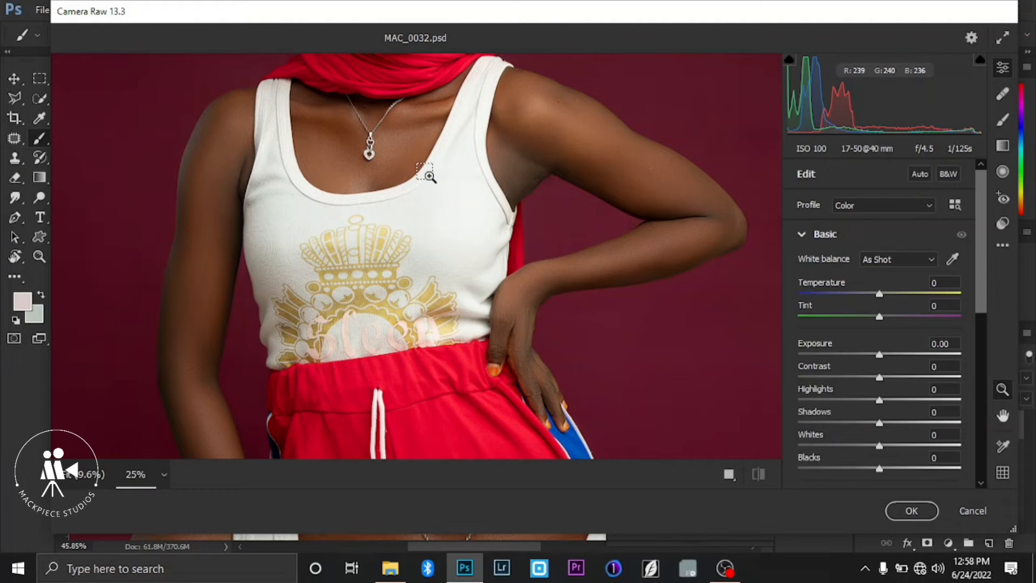
pyautogui.click(429, 176)
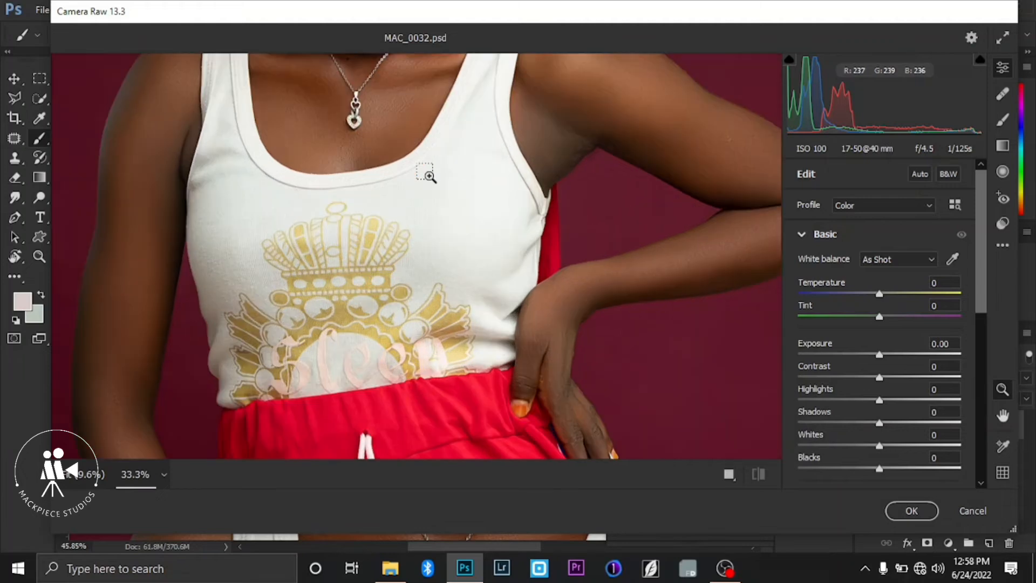
pyautogui.press('h')
pyautogui.scroll(6, 419, 166)
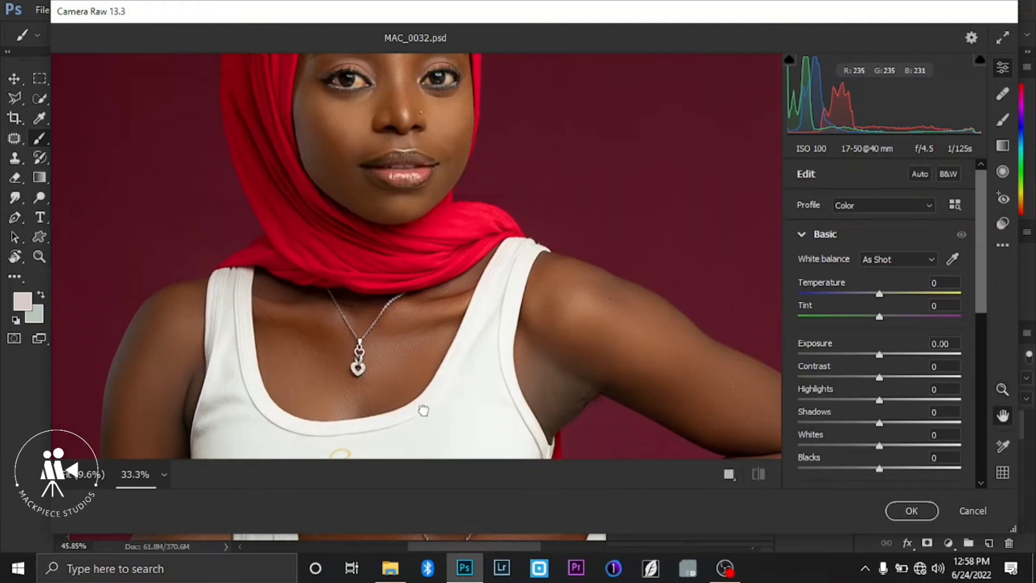
pyautogui.scroll(2, 389, 214)
pyautogui.press('z')
pyautogui.click(386, 227)
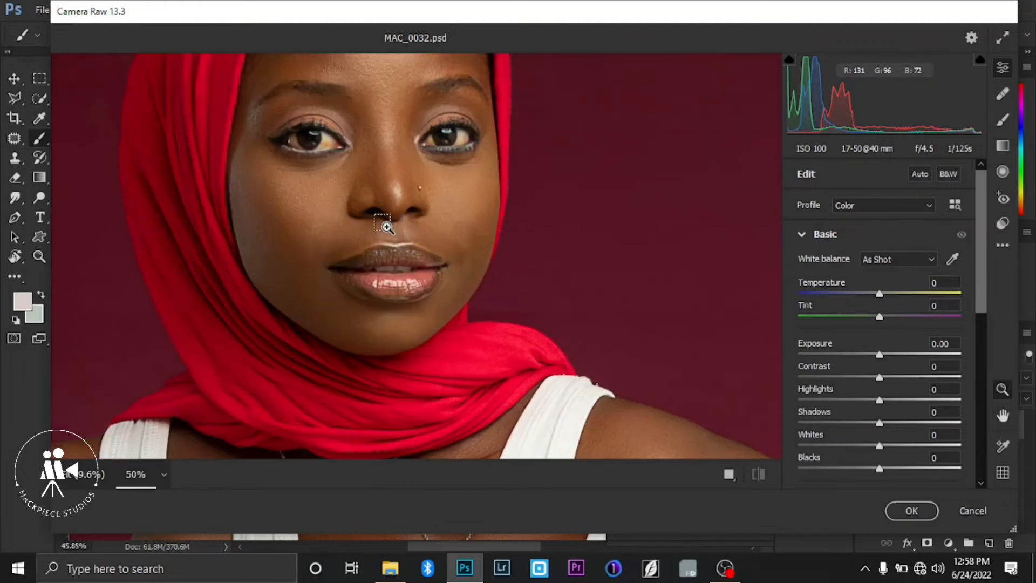
pyautogui.click(386, 227)
pyautogui.click(386, 227)
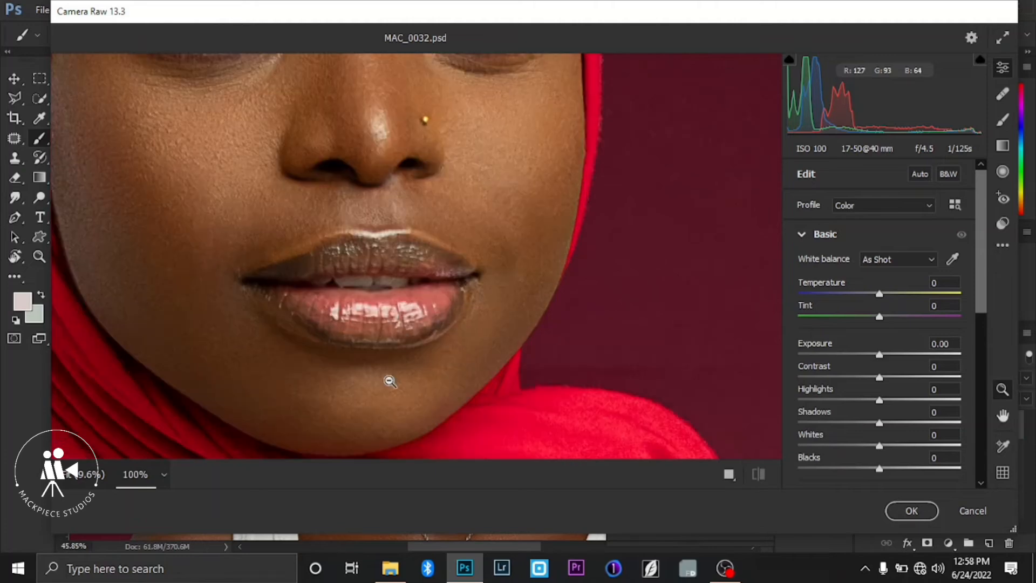
pyautogui.press('h')
pyautogui.moveTo(232, 151); pyautogui.dragTo(288, 294)
pyautogui.press('z')
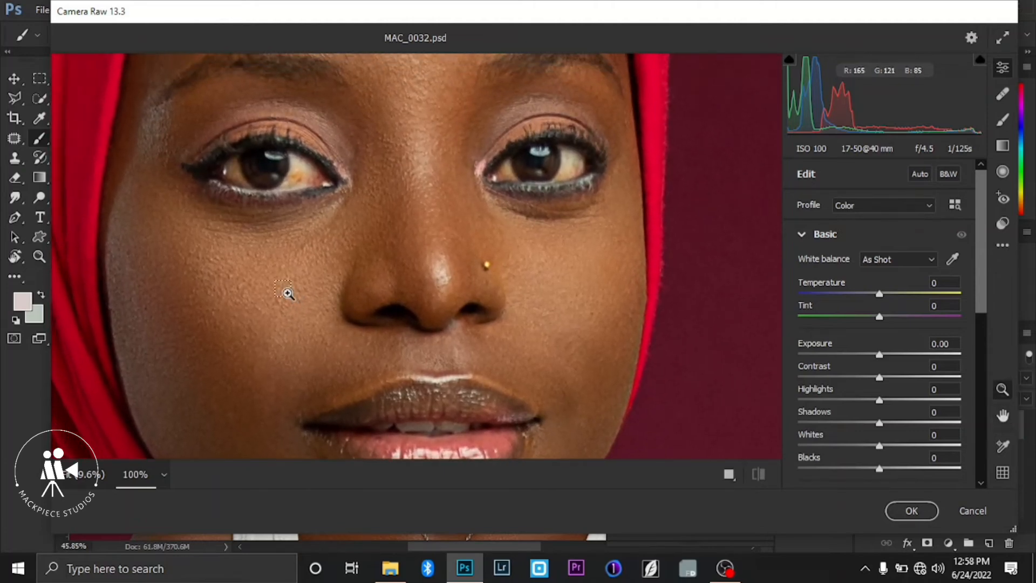
pyautogui.click(289, 293)
pyautogui.press('h')
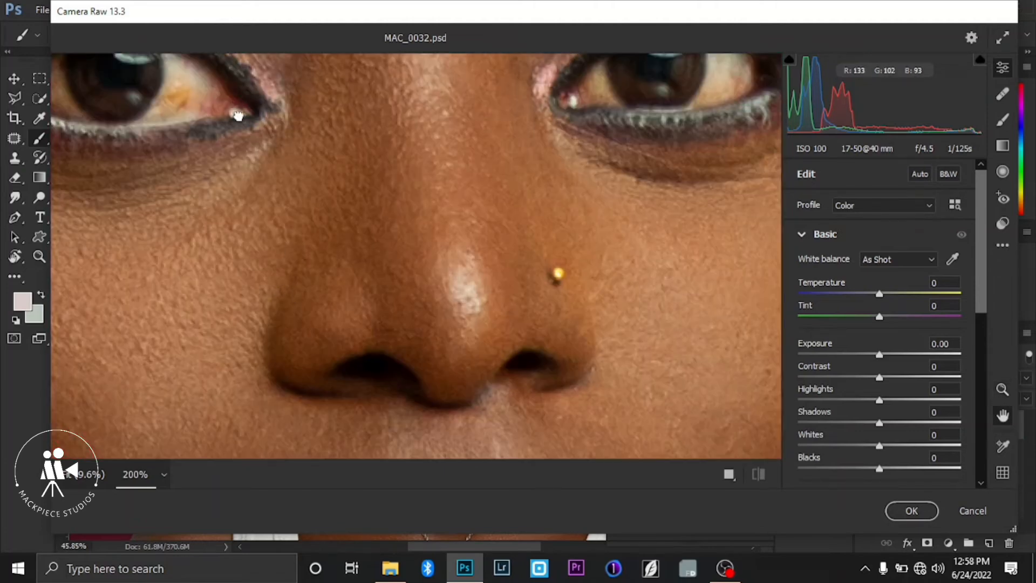
pyautogui.moveTo(234, 109); pyautogui.dragTo(308, 219)
pyautogui.press('z')
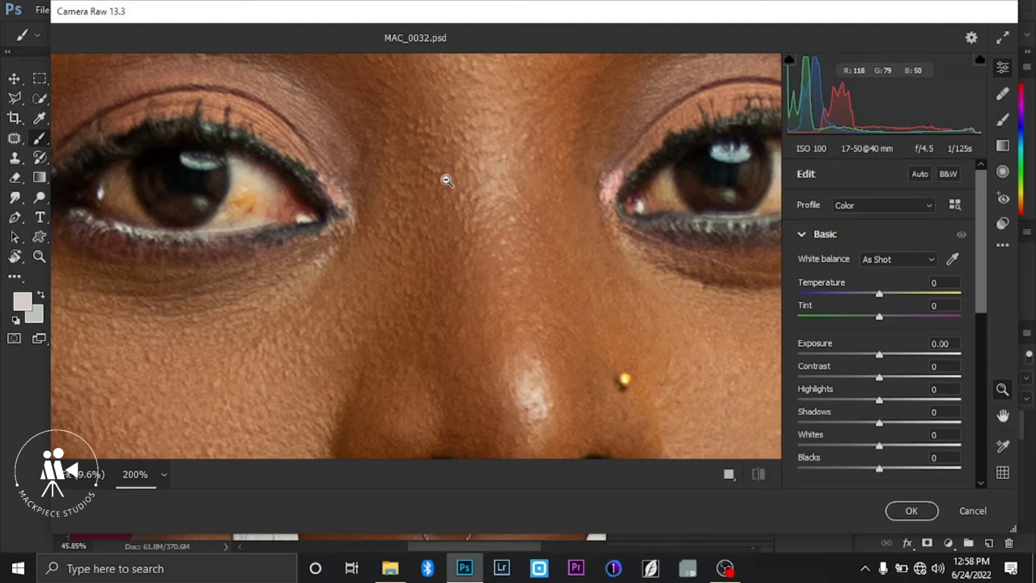
# Start a new Adjustment Brush edit with temperature around -38 and a slightly lower tint
pyautogui.click(1002, 124)
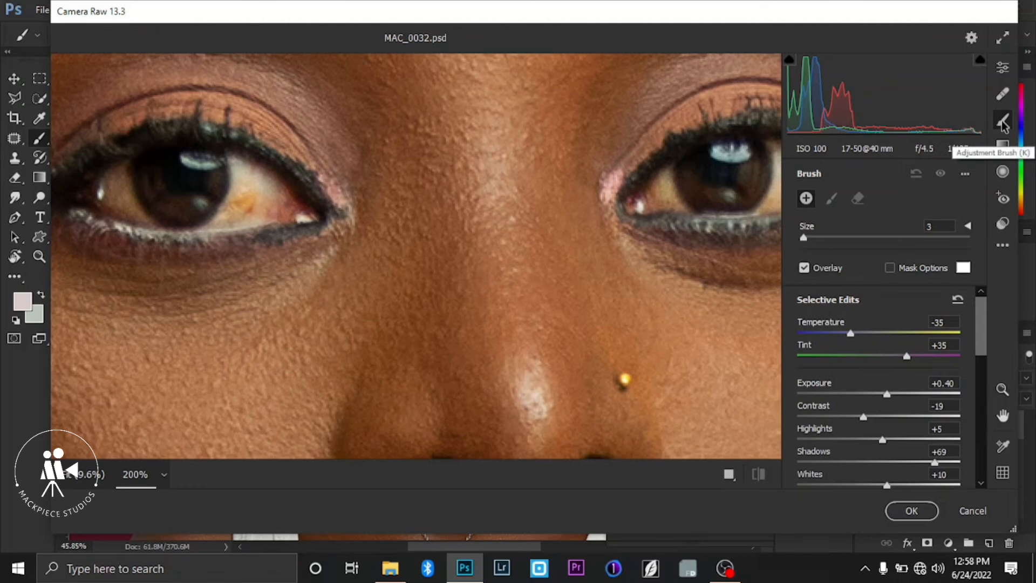
pyautogui.click(804, 198)
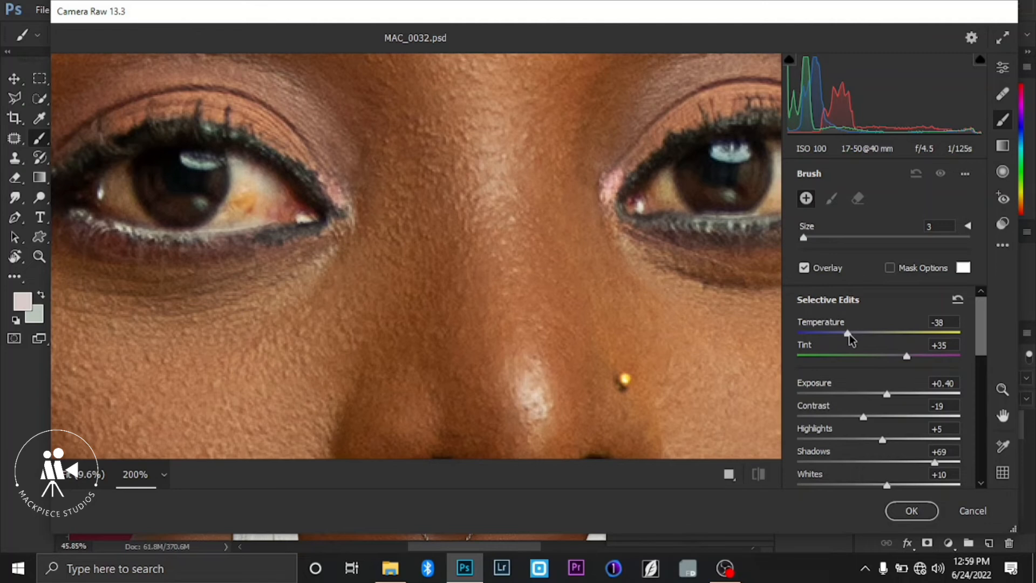
pyautogui.moveTo(849, 335); pyautogui.dragTo(848, 334)
pyautogui.moveTo(907, 356); pyautogui.dragTo(902, 358)
# Review the brush's remaining tone and effect values and lower its saturation to -84
pyautogui.moveTo(982, 307); pyautogui.dragTo(983, 334)
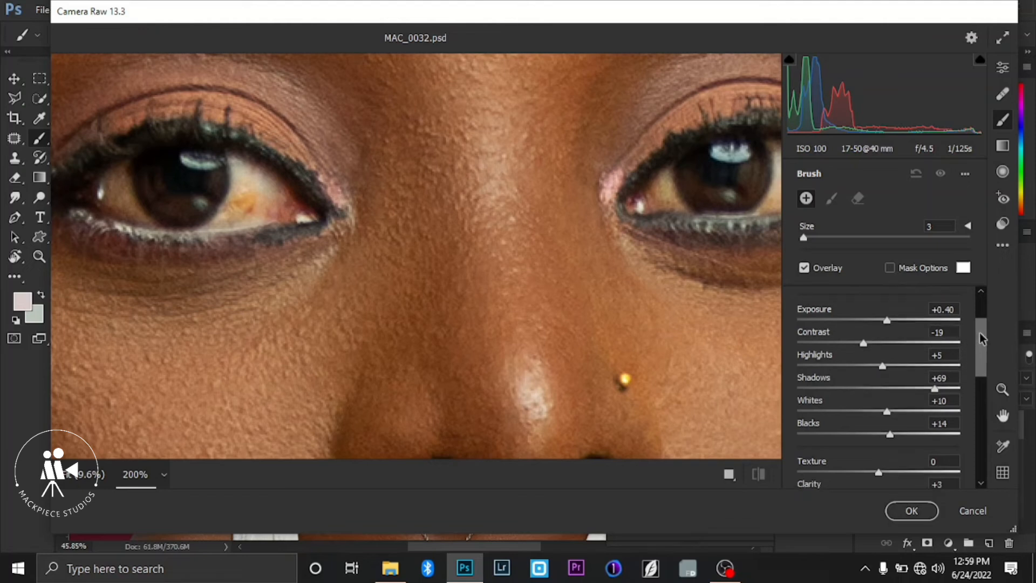
pyautogui.moveTo(979, 334); pyautogui.dragTo(980, 343)
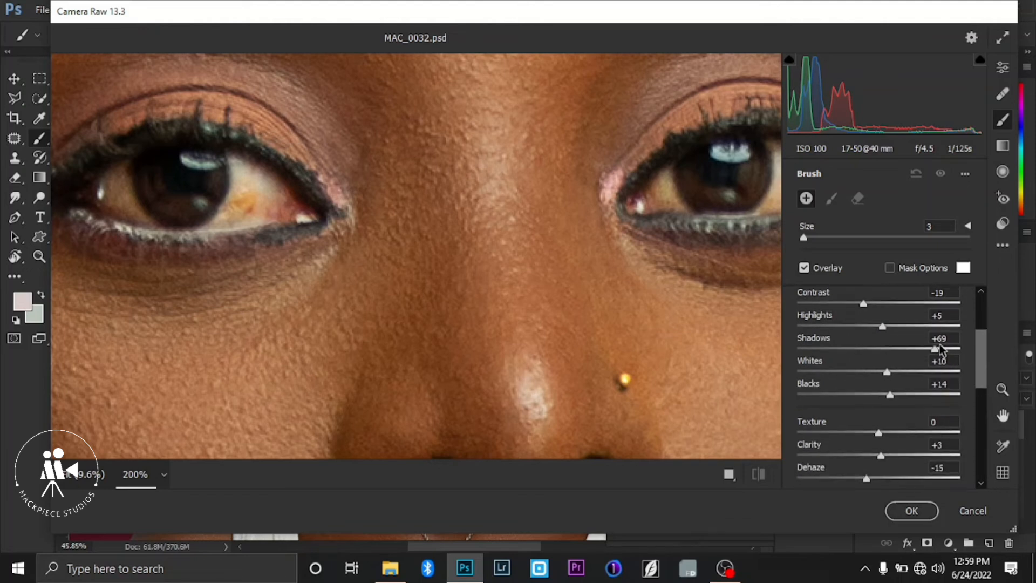
pyautogui.moveTo(973, 341); pyautogui.dragTo(976, 360)
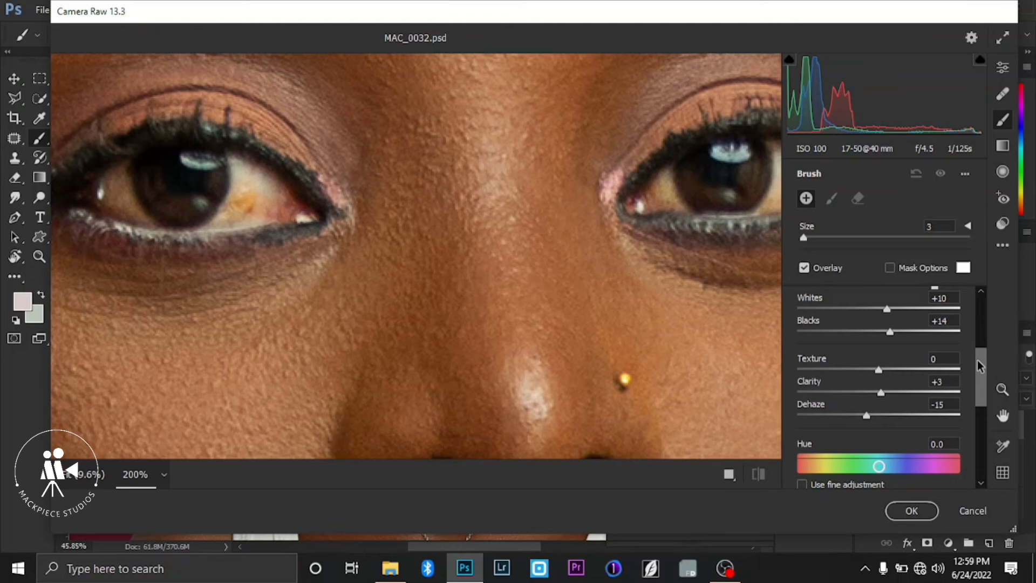
pyautogui.moveTo(977, 360)
pyautogui.mouseDown()
pyautogui.moveTo(978, 390)
pyautogui.moveTo(976, 380)
pyautogui.mouseUp()
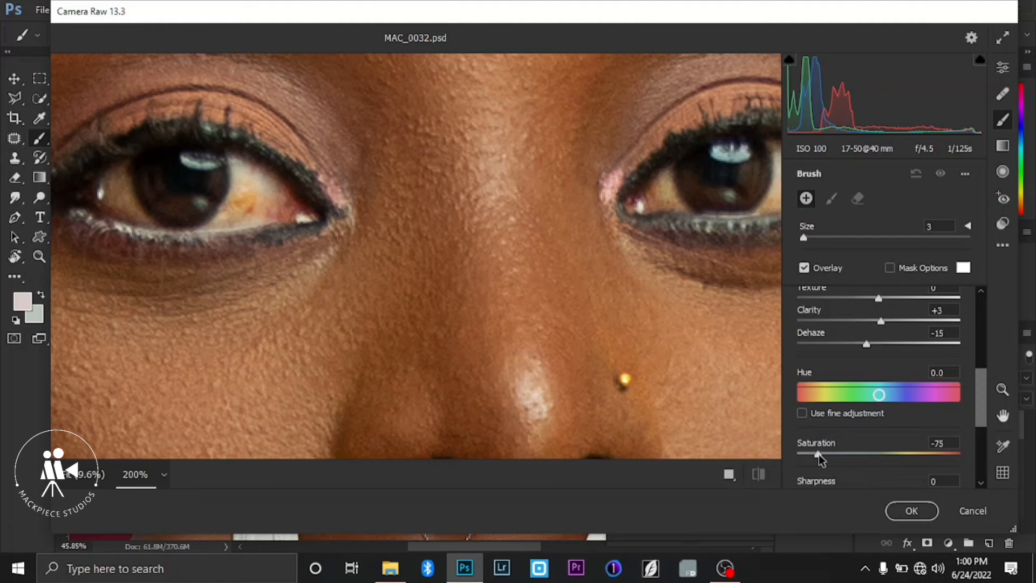
pyautogui.moveTo(818, 454); pyautogui.dragTo(814, 455)
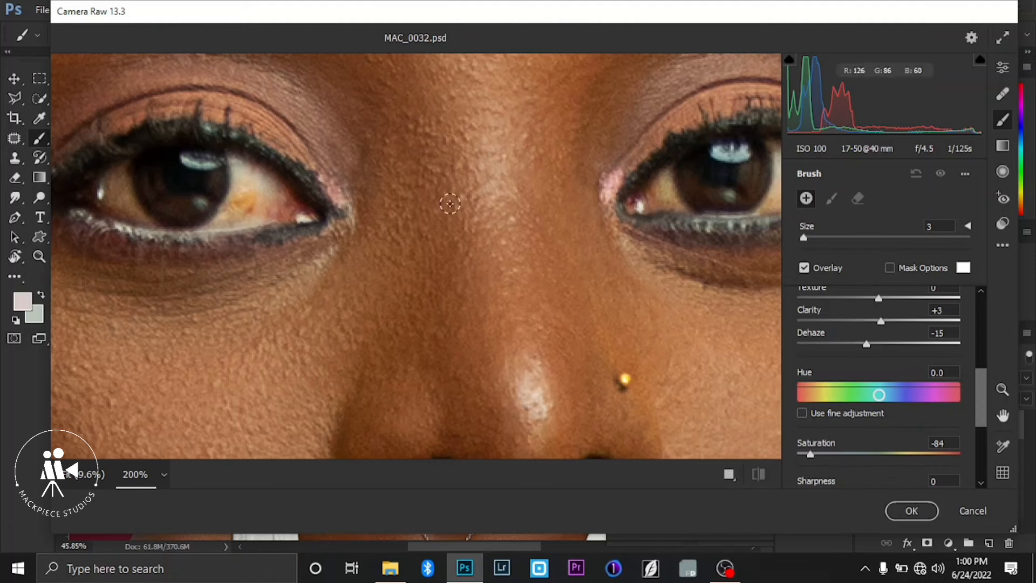
# Paint the inner white of the eye on the image's left with the Adjustment Brush at size 4, refining edges at size 3
pyautogui.press('space')
pyautogui.moveTo(267, 215); pyautogui.dragTo(298, 214)
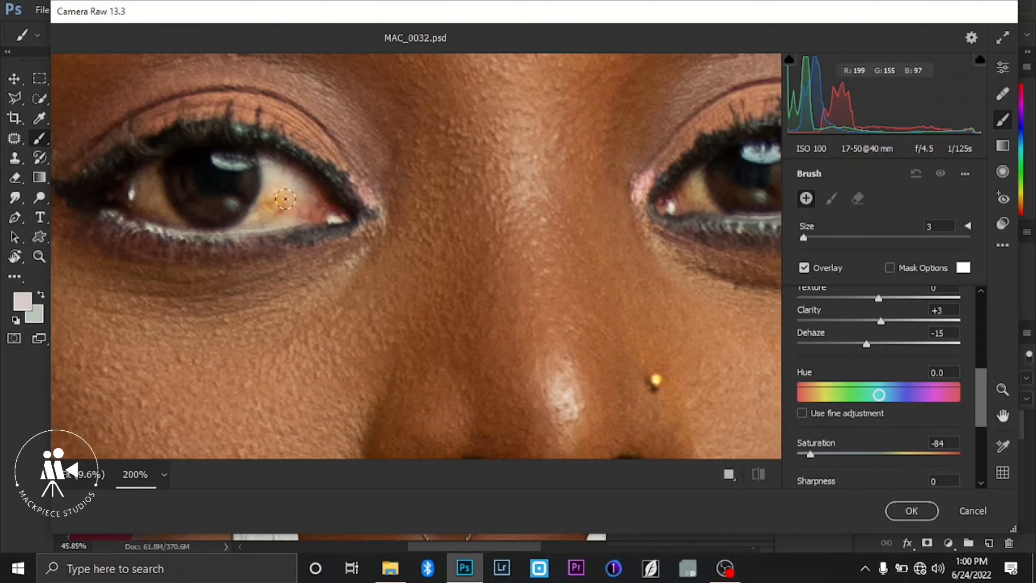
pyautogui.hotkey('ctrl', '+')
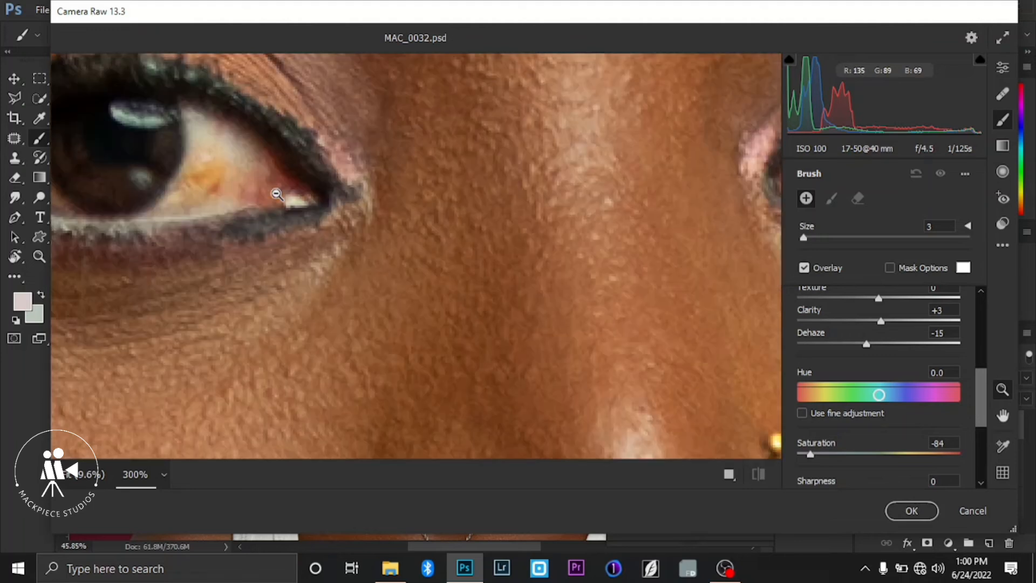
pyautogui.press('space')
pyautogui.moveTo(263, 191)
pyautogui.mouseDown()
pyautogui.moveTo(300, 201)
pyautogui.moveTo(342, 195)
pyautogui.mouseUp()
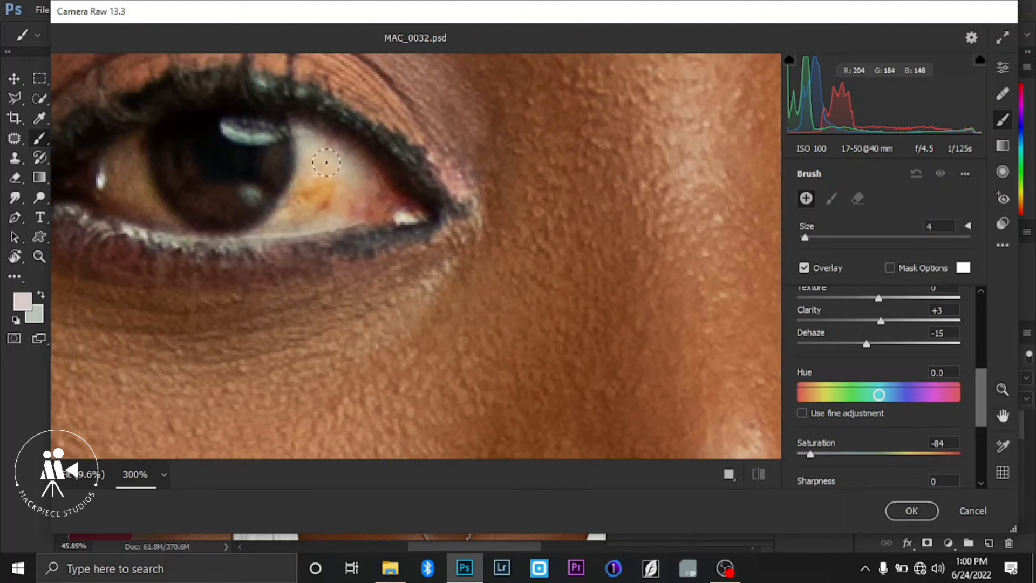
pyautogui.press(']')
pyautogui.press(']')
pyautogui.moveTo(328, 164)
pyautogui.mouseDown()
pyautogui.moveTo(324, 196)
pyautogui.moveTo(326, 162)
pyautogui.moveTo(349, 179)
pyautogui.moveTo(333, 198)
pyautogui.moveTo(373, 197)
pyautogui.moveTo(340, 165)
pyautogui.moveTo(321, 164)
pyautogui.moveTo(311, 140)
pyautogui.moveTo(310, 195)
pyautogui.moveTo(309, 139)
pyautogui.moveTo(348, 172)
pyautogui.moveTo(297, 214)
pyautogui.moveTo(302, 196)
pyautogui.moveTo(303, 206)
pyautogui.moveTo(380, 203)
pyautogui.moveTo(368, 180)
pyautogui.moveTo(288, 217)
pyautogui.moveTo(292, 211)
pyautogui.mouseUp()
pyautogui.press('[')
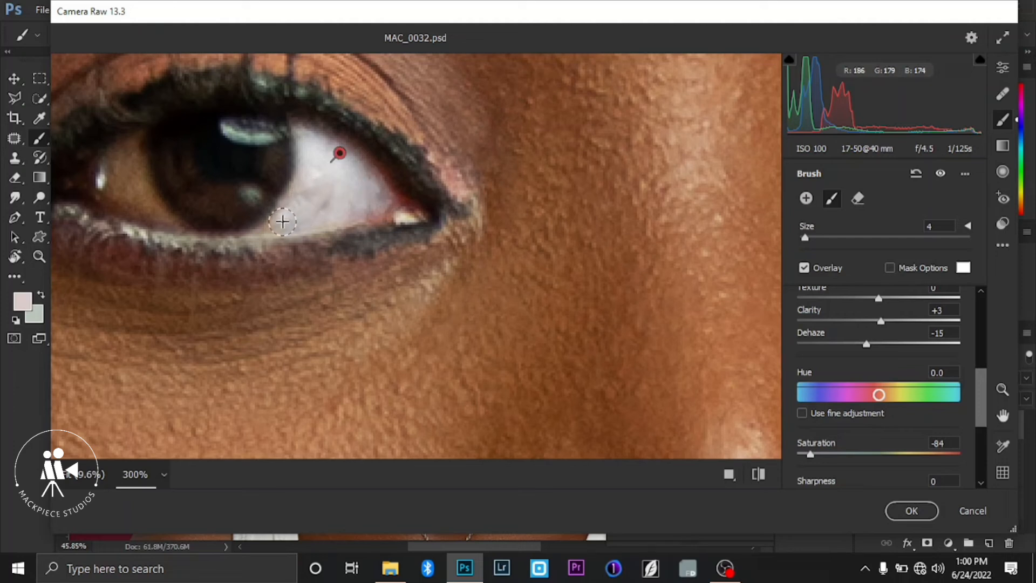
pyautogui.press('[')
pyautogui.press('[')
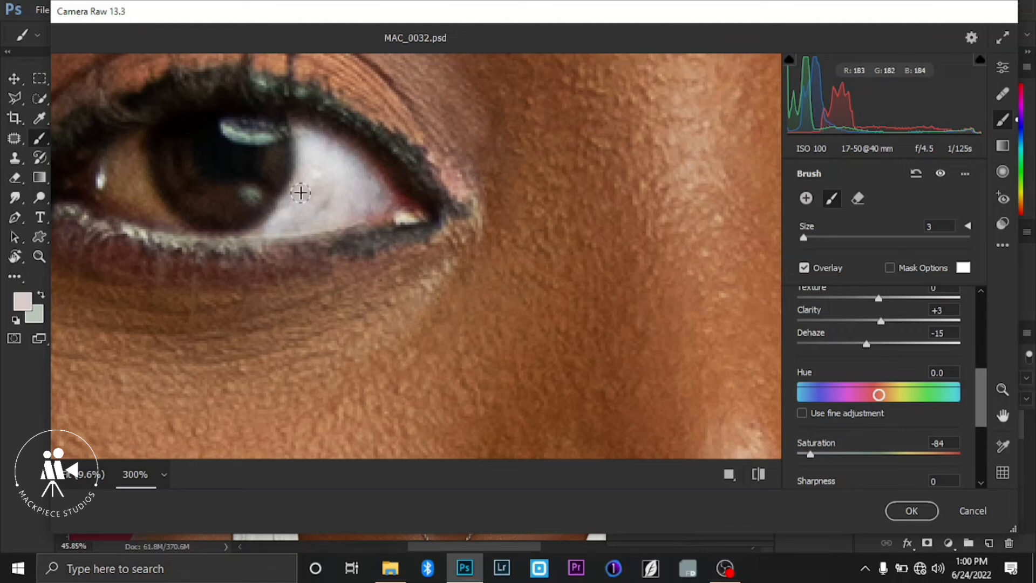
# Brush the whitening over the outer white of the same eye up to the iris edge, using sizes 4 and 3
pyautogui.press(']')
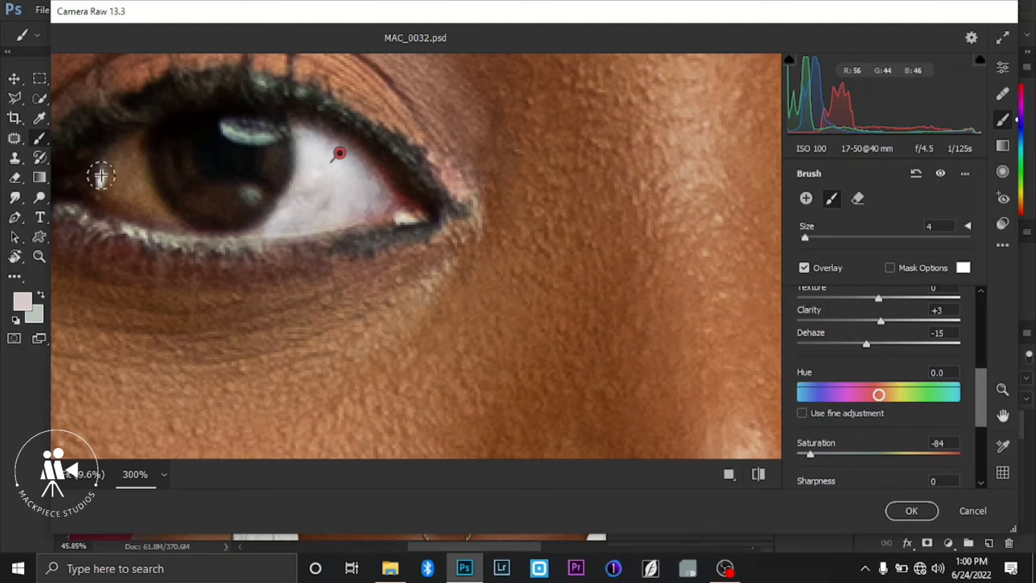
pyautogui.press(']')
pyautogui.moveTo(104, 179)
pyautogui.mouseDown()
pyautogui.moveTo(108, 168)
pyautogui.moveTo(101, 174)
pyautogui.moveTo(134, 203)
pyautogui.mouseUp()
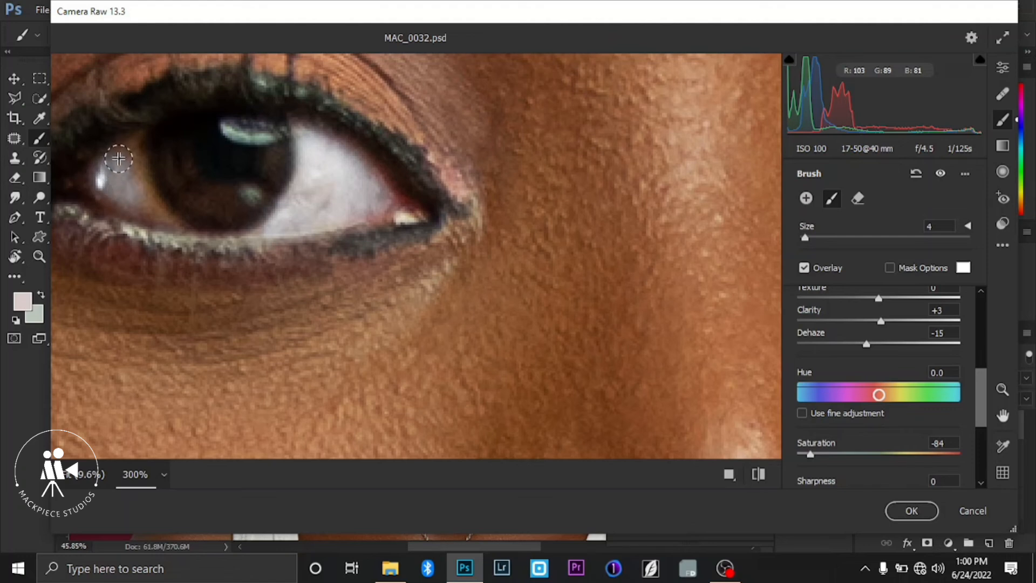
pyautogui.press('[')
pyautogui.moveTo(119, 159)
pyautogui.mouseDown()
pyautogui.moveTo(108, 171)
pyautogui.moveTo(127, 157)
pyautogui.moveTo(152, 211)
pyautogui.moveTo(178, 225)
pyautogui.mouseUp()
pyautogui.press('[')
pyautogui.press(']')
pyautogui.moveTo(131, 194)
pyautogui.mouseDown()
pyautogui.moveTo(121, 158)
pyautogui.moveTo(134, 142)
pyautogui.moveTo(131, 185)
pyautogui.moveTo(123, 159)
pyautogui.moveTo(143, 151)
pyautogui.mouseUp()
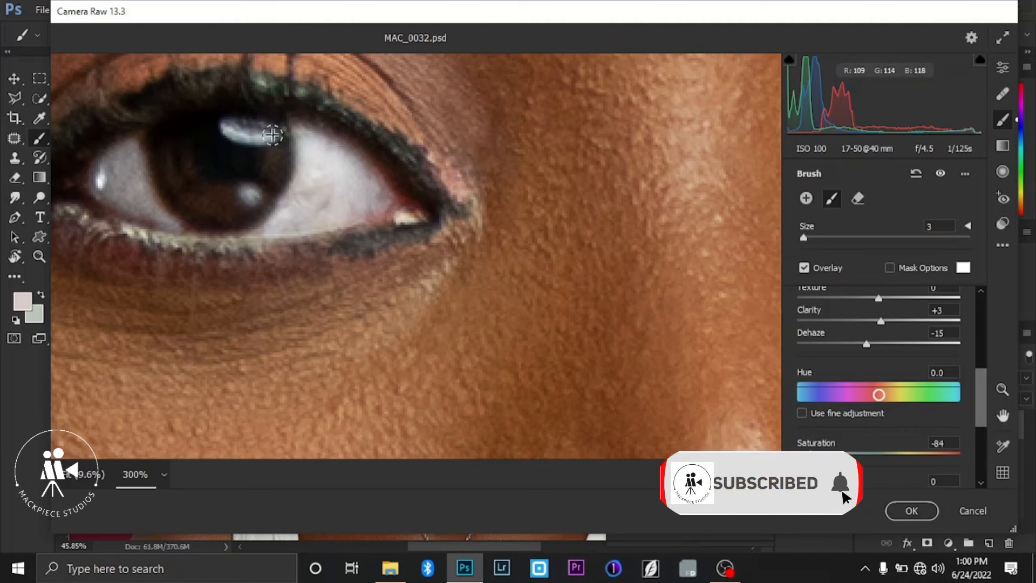
# Brush the whitening over the whites and catchlights of the eye on the image's right, adjusting the brush size for the edges
pyautogui.press('space')
pyautogui.moveTo(491, 191); pyautogui.dragTo(426, 195)
pyautogui.moveTo(540, 195)
pyautogui.mouseDown()
pyautogui.moveTo(337, 201)
pyautogui.moveTo(471, 199)
pyautogui.moveTo(380, 194)
pyautogui.moveTo(382, 178)
pyautogui.moveTo(393, 196)
pyautogui.moveTo(378, 199)
pyautogui.moveTo(389, 173)
pyautogui.moveTo(415, 209)
pyautogui.mouseUp()
pyautogui.press(']')
pyautogui.press('[')
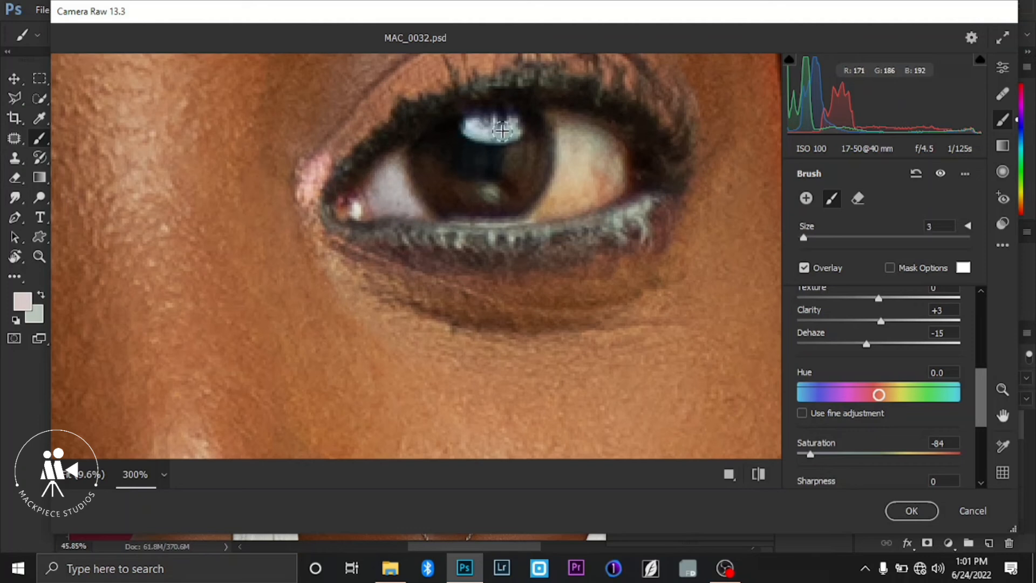
pyautogui.moveTo(499, 181)
pyautogui.mouseDown()
pyautogui.moveTo(488, 185)
pyautogui.moveTo(493, 195)
pyautogui.moveTo(478, 189)
pyautogui.mouseUp()
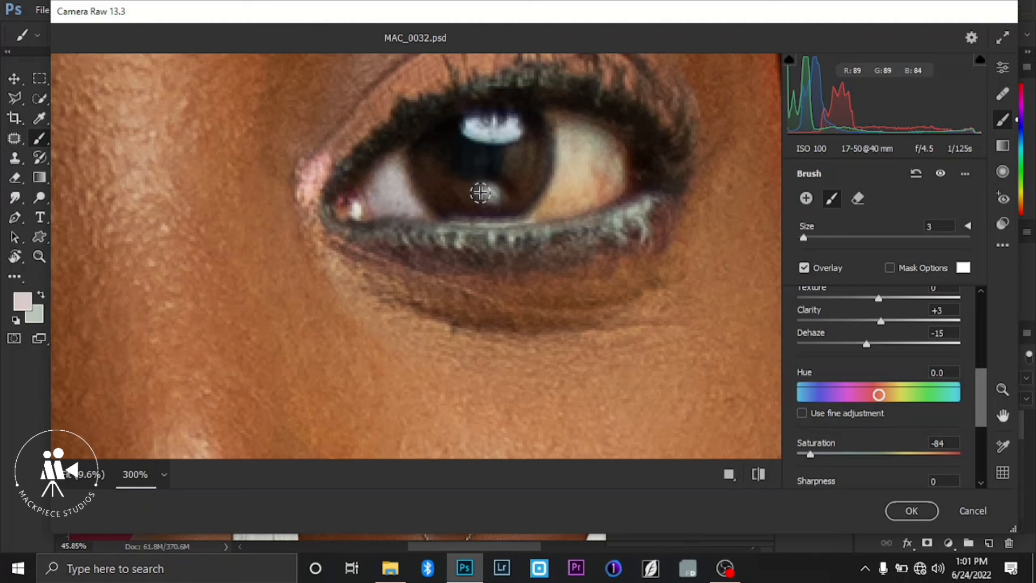
pyautogui.press(']')
pyautogui.moveTo(567, 158)
pyautogui.mouseDown()
pyautogui.moveTo(572, 138)
pyautogui.moveTo(571, 185)
pyautogui.moveTo(585, 139)
pyautogui.moveTo(604, 156)
pyautogui.moveTo(597, 185)
pyautogui.moveTo(559, 204)
pyautogui.moveTo(618, 181)
pyautogui.moveTo(607, 145)
pyautogui.moveTo(551, 116)
pyautogui.moveTo(567, 157)
pyautogui.moveTo(537, 218)
pyautogui.moveTo(594, 189)
pyautogui.moveTo(545, 155)
pyautogui.moveTo(507, 208)
pyautogui.mouseUp()
pyautogui.press('[')
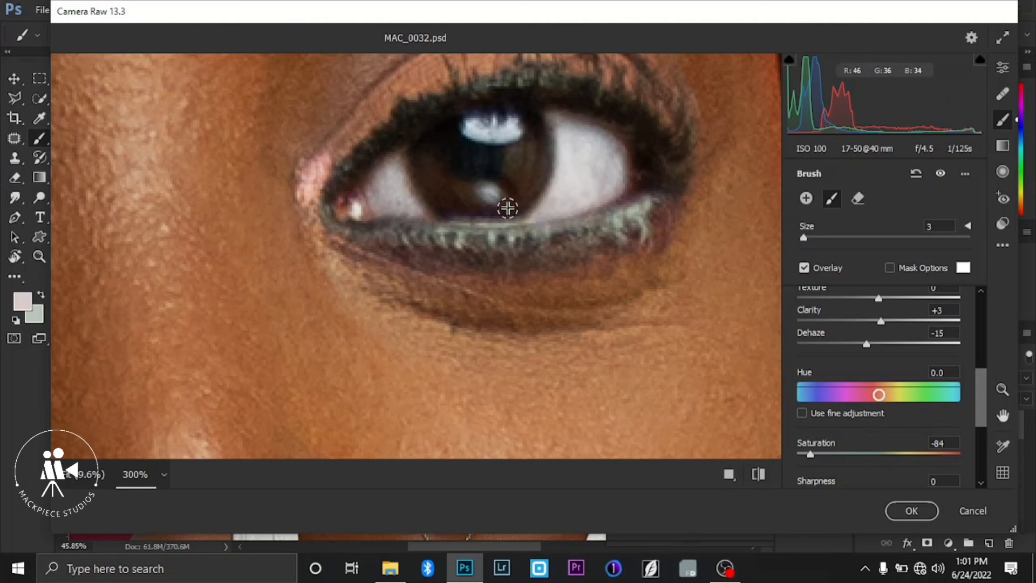
# Zoom out to 100% and compare both eyes before and after the brush whitening
pyautogui.keyDown('alt'); pyautogui.click(507, 209); pyautogui.keyUp('alt')
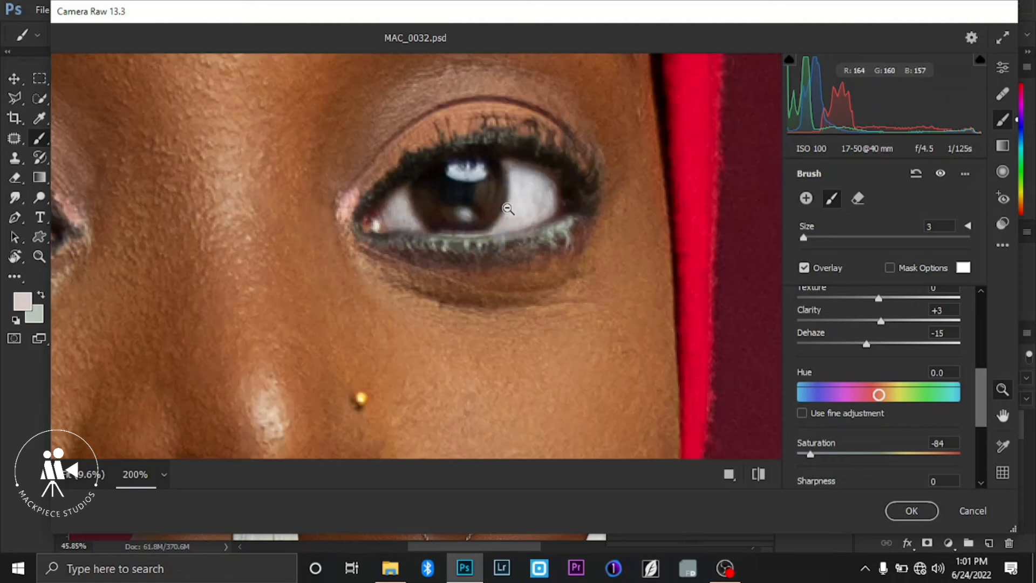
pyautogui.keyDown('alt'); pyautogui.click(507, 208); pyautogui.keyUp('alt')
pyautogui.moveTo(365, 300); pyautogui.dragTo(407, 276)
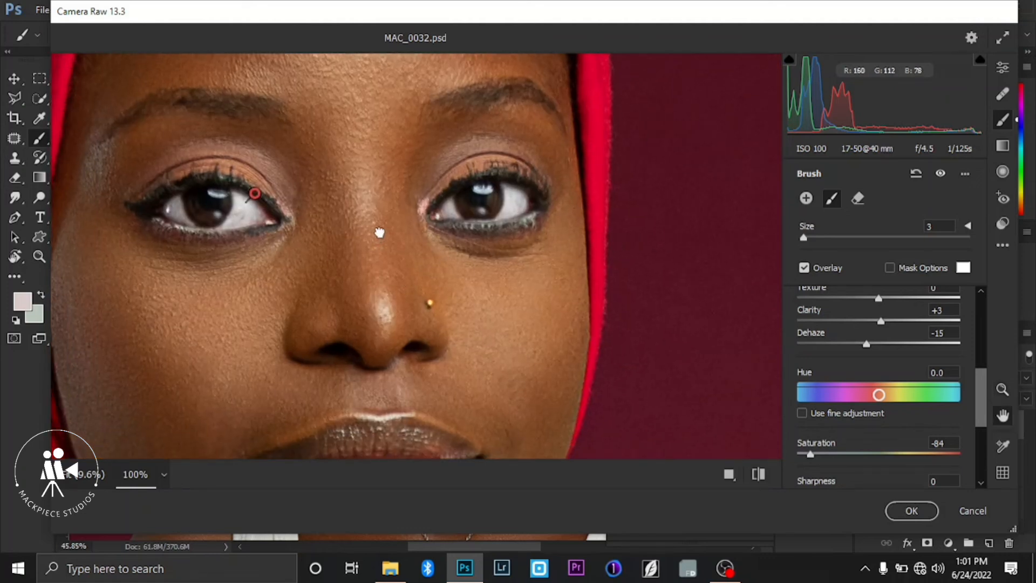
pyautogui.moveTo(377, 233); pyautogui.dragTo(454, 230)
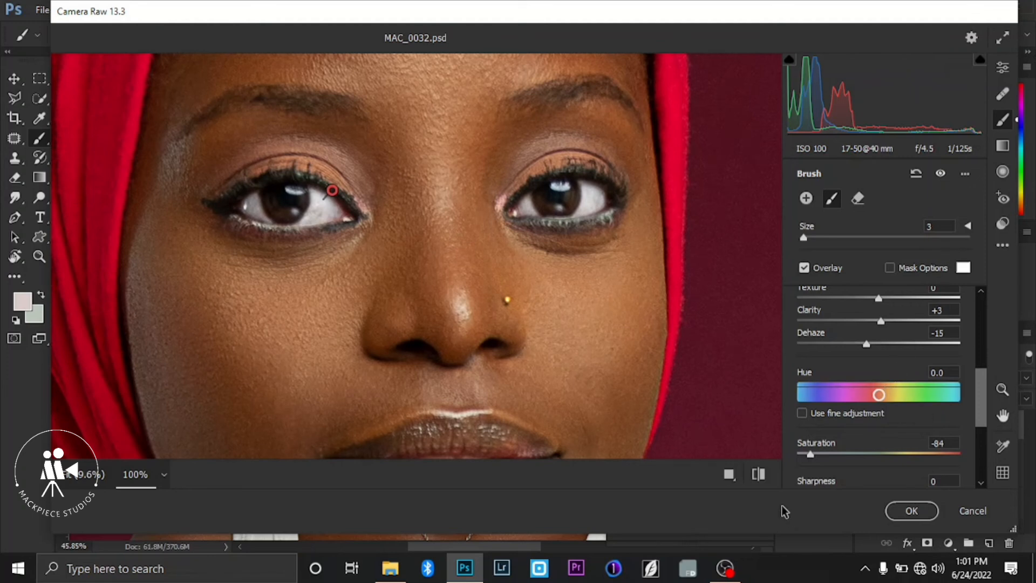
pyautogui.click(762, 479)
pyautogui.click(762, 480)
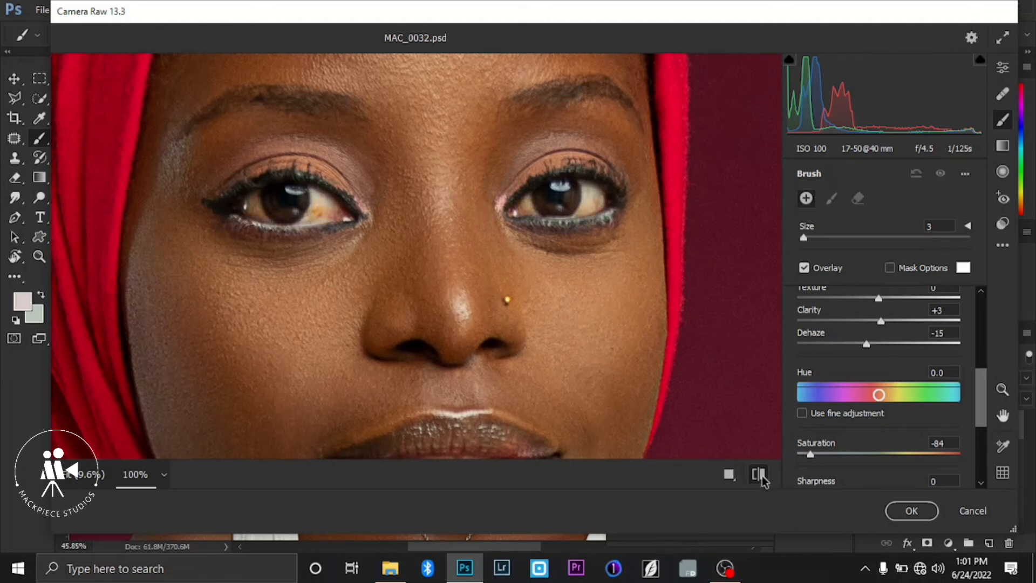
pyautogui.click(762, 480)
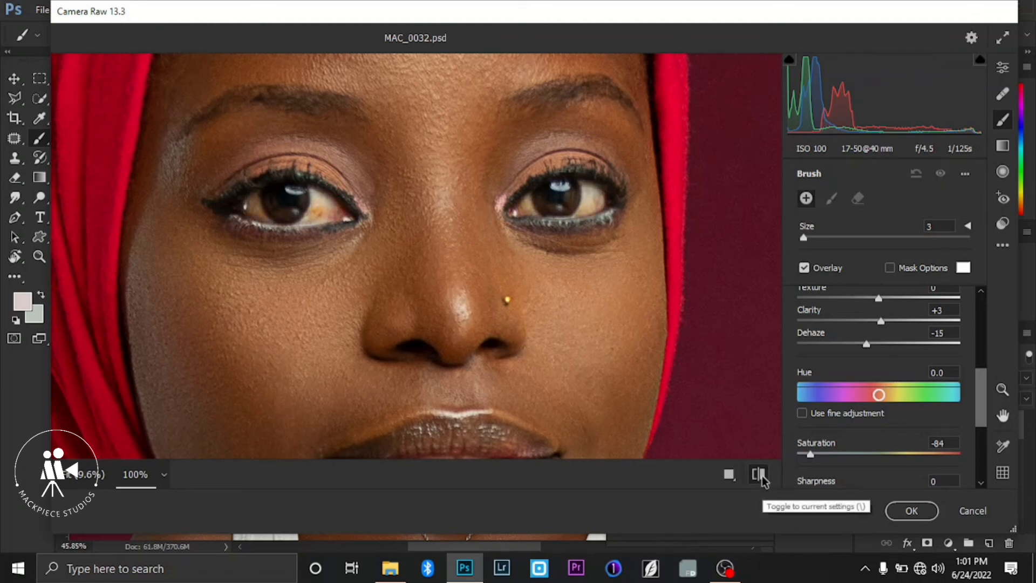
pyautogui.click(762, 480)
# Paint a new Adjustment Brush whitening over the two upper front teeth at size 3
pyautogui.moveTo(453, 356); pyautogui.dragTo(448, 225)
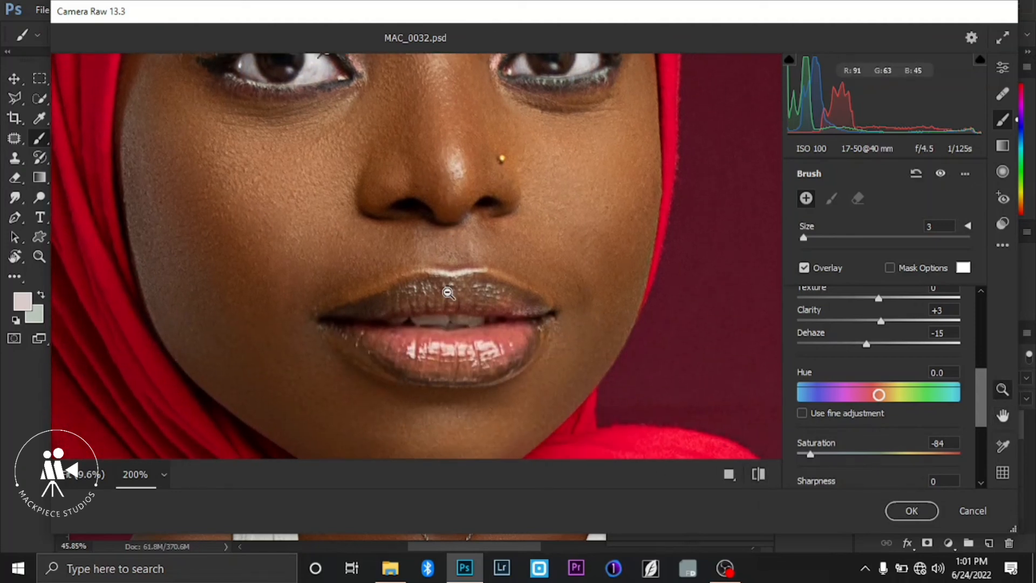
pyautogui.keyDown('ctrl'); pyautogui.click(448, 293); pyautogui.keyUp('ctrl')
pyautogui.moveTo(447, 294)
pyautogui.mouseDown()
pyautogui.moveTo(439, 194)
pyautogui.moveTo(370, 132)
pyautogui.mouseUp()
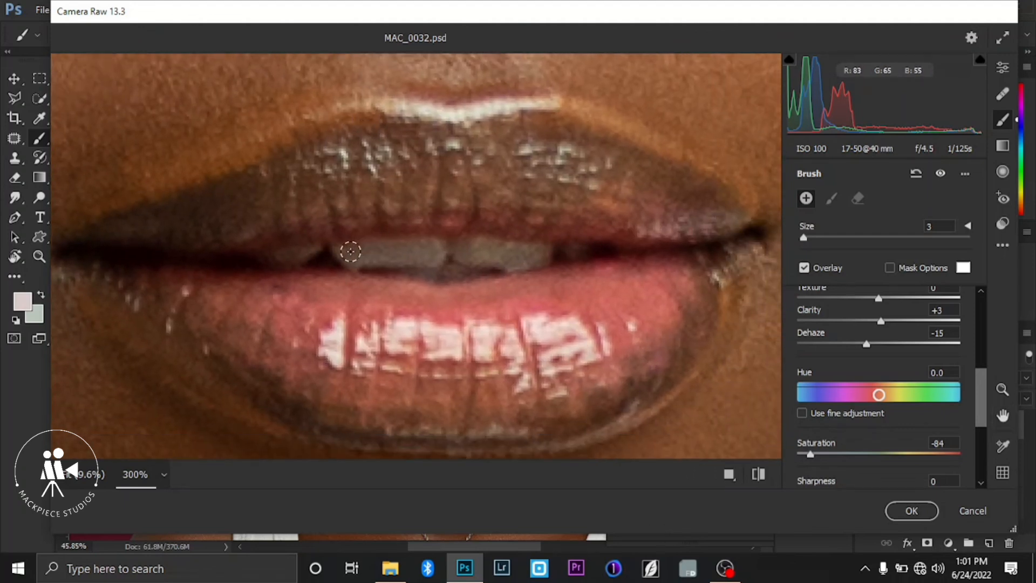
pyautogui.moveTo(350, 251)
pyautogui.mouseDown()
pyautogui.moveTo(340, 252)
pyautogui.moveTo(476, 252)
pyautogui.mouseUp()
pyautogui.moveTo(512, 252)
pyautogui.mouseDown()
pyautogui.moveTo(540, 255)
pyautogui.moveTo(474, 249)
pyautogui.mouseUp()
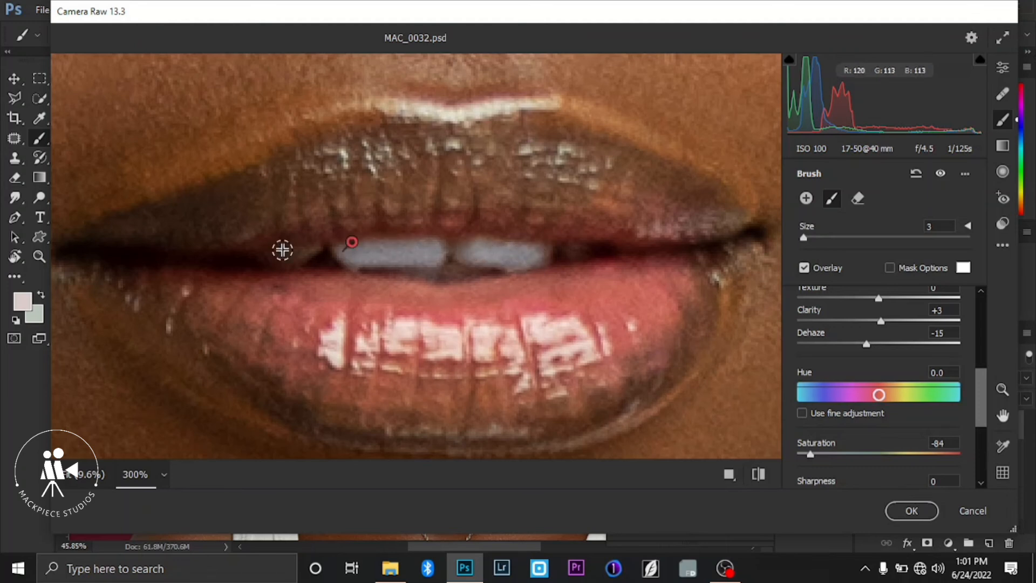
# Brush the whitening over the small side teeth and the visible lower teeth at size 2
pyautogui.hotkey('ctrl', '=')
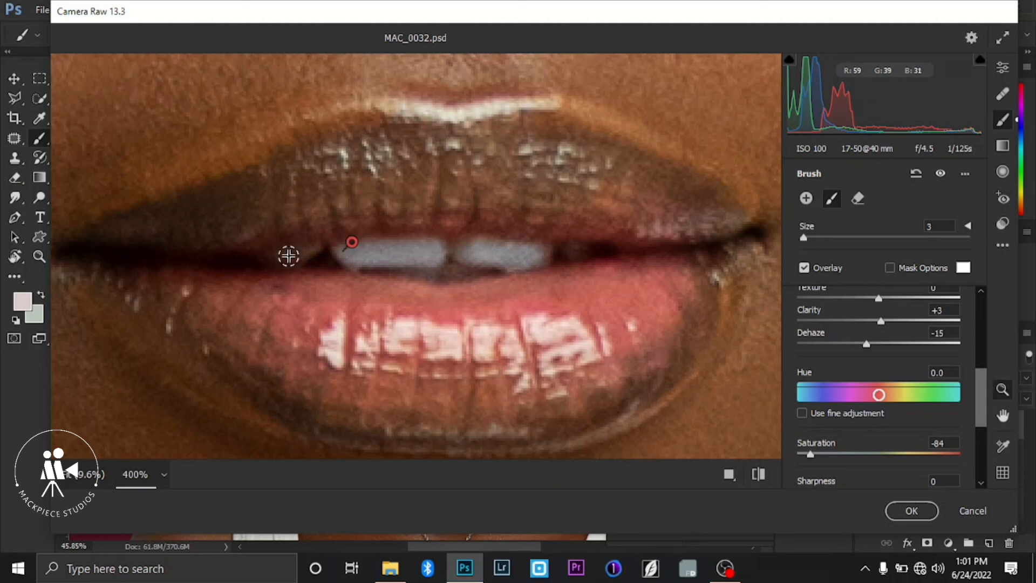
pyautogui.press('[')
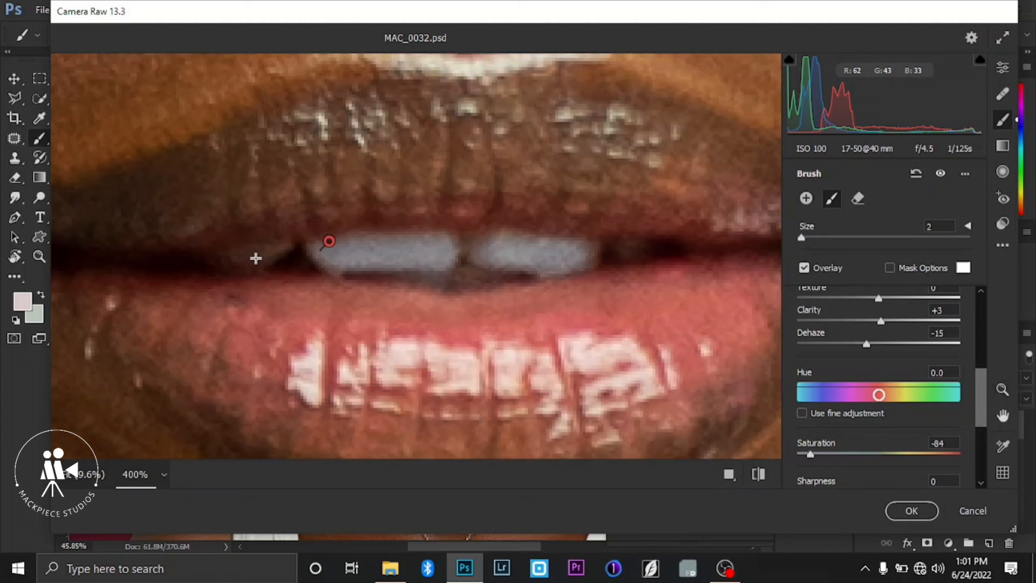
pyautogui.moveTo(243, 257)
pyautogui.mouseDown()
pyautogui.moveTo(226, 259)
pyautogui.moveTo(283, 248)
pyautogui.moveTo(219, 259)
pyautogui.moveTo(285, 248)
pyautogui.mouseUp()
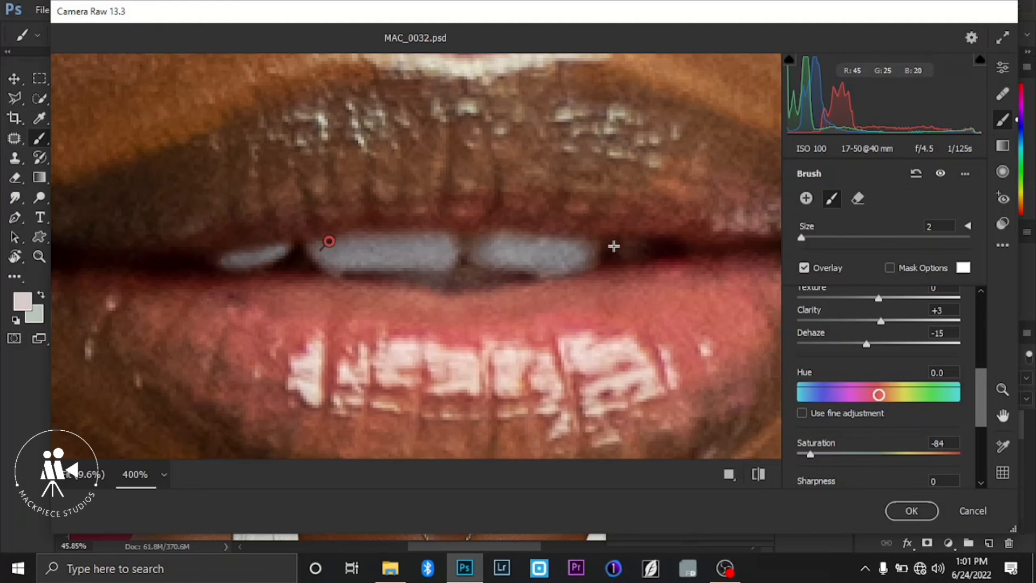
pyautogui.moveTo(614, 246); pyautogui.dragTo(647, 247)
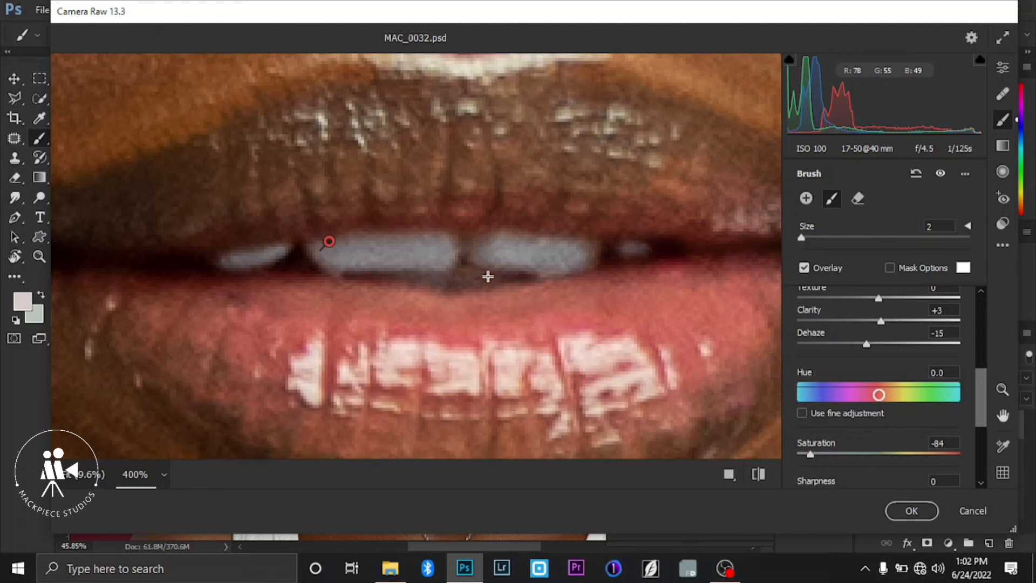
pyautogui.moveTo(488, 275)
pyautogui.mouseDown()
pyautogui.moveTo(458, 274)
pyautogui.moveTo(505, 276)
pyautogui.mouseUp()
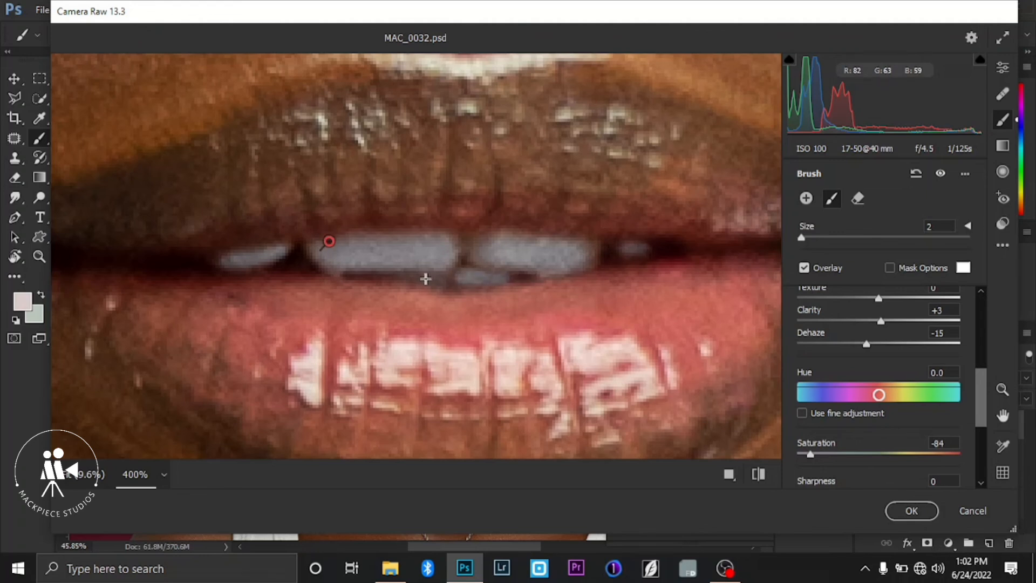
pyautogui.moveTo(426, 277); pyautogui.dragTo(396, 277)
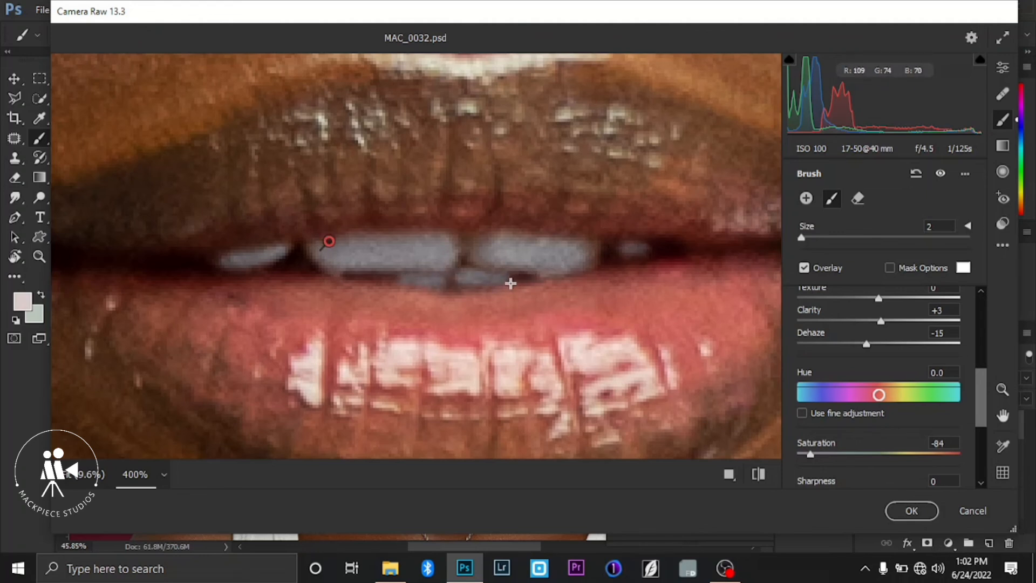
# Zoom out to 33.3% and compare the eyes and teeth before and after the brush whitening
pyautogui.hotkey('ctrl', '-')
pyautogui.hotkey('ctrl', '-')
pyautogui.hotkey('ctrl', '-')
pyautogui.hotkey('ctrl', '-')
pyautogui.hotkey('ctrl', '-')
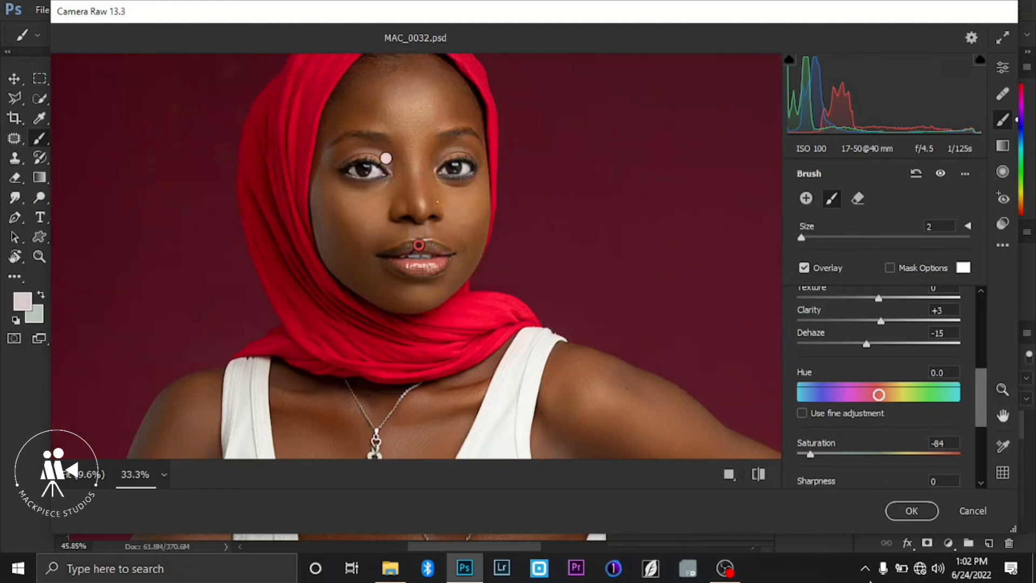
pyautogui.click(759, 475)
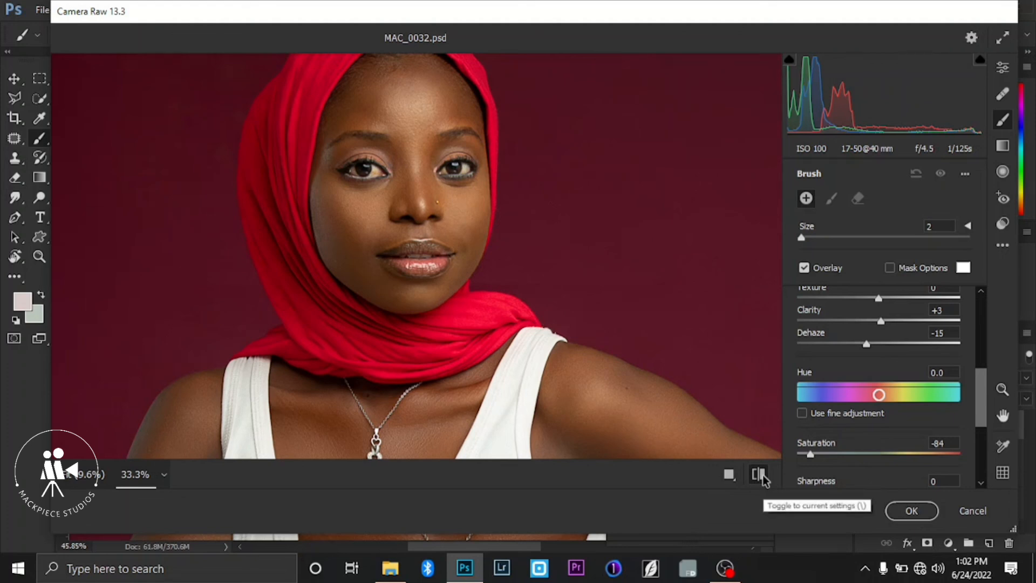
pyautogui.click(759, 475)
pyautogui.click(759, 475)
pyautogui.click(759, 475)
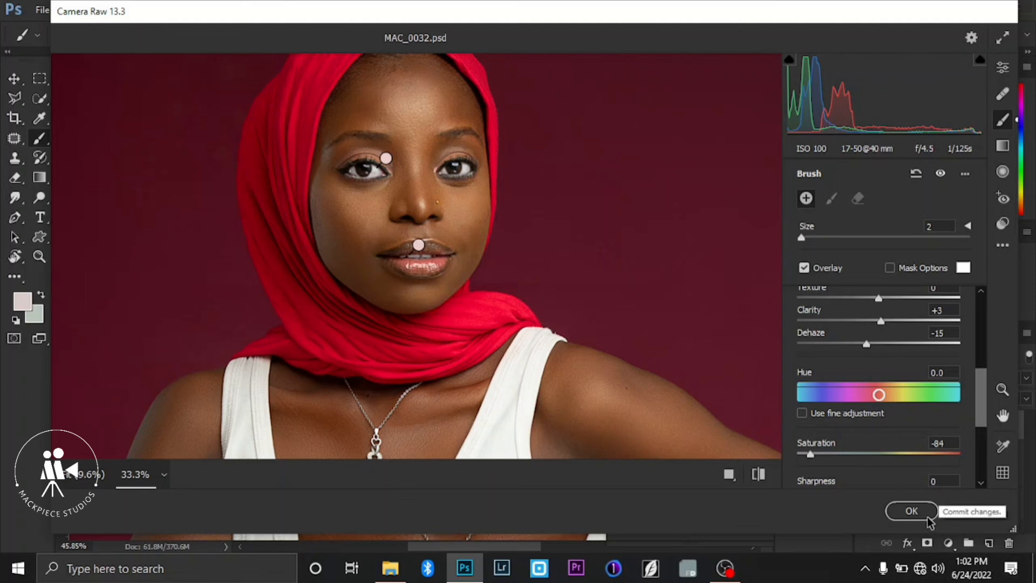
# Apply the Camera Raw edits and lower the opacity of Layer 1 copy to 74%
pyautogui.click(911, 511)
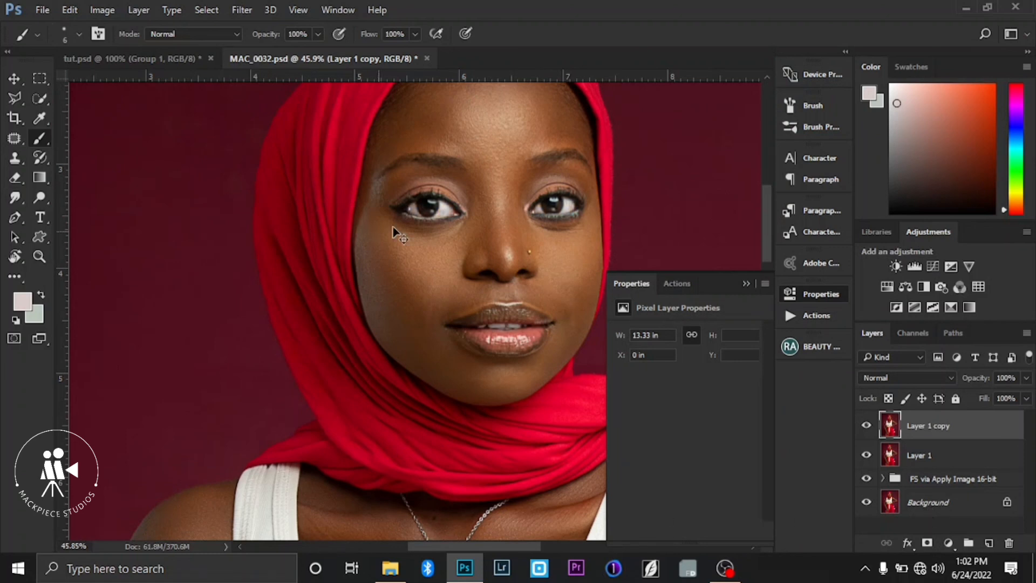
pyautogui.moveTo(430, 209); pyautogui.dragTo(526, 223)
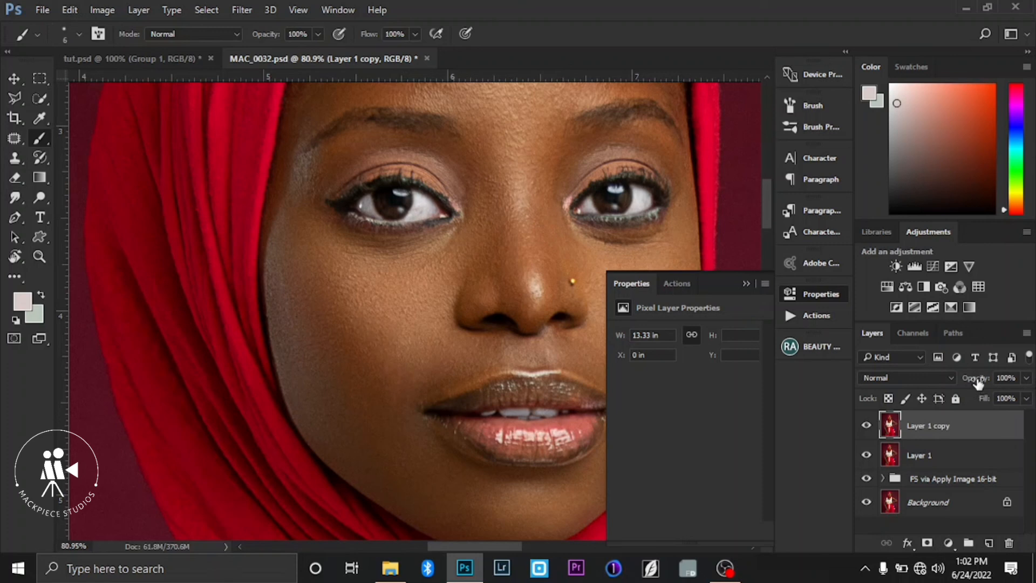
pyautogui.moveTo(976, 383); pyautogui.dragTo(960, 384)
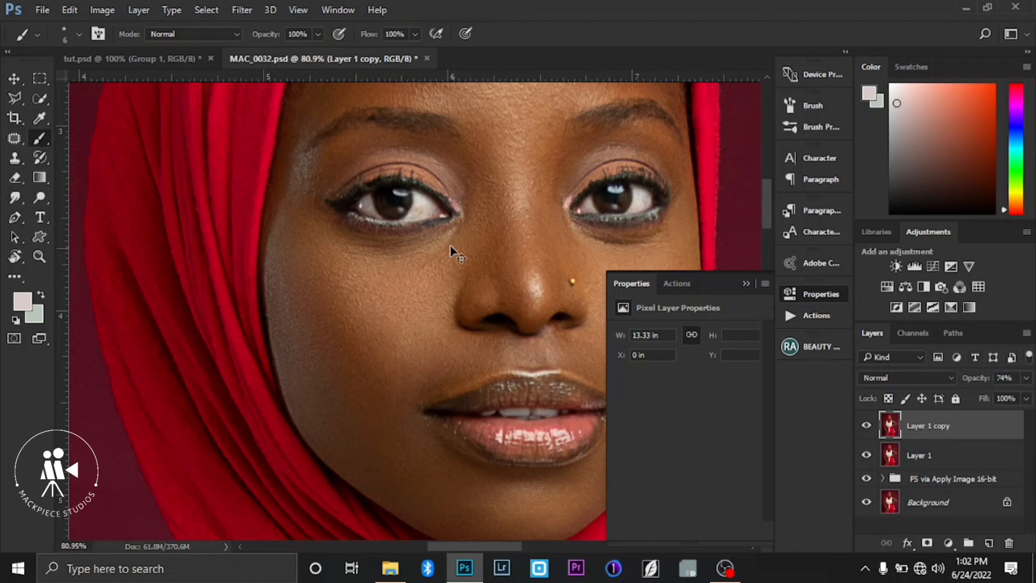
pyautogui.moveTo(455, 245)
pyautogui.mouseDown()
pyautogui.moveTo(417, 273)
pyautogui.moveTo(493, 273)
pyautogui.moveTo(419, 271)
pyautogui.mouseUp()
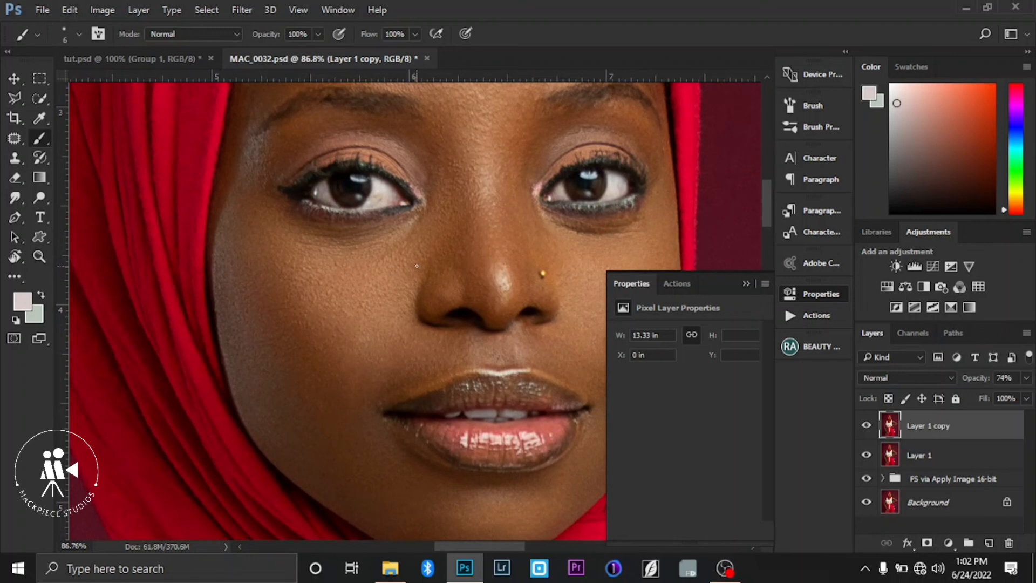